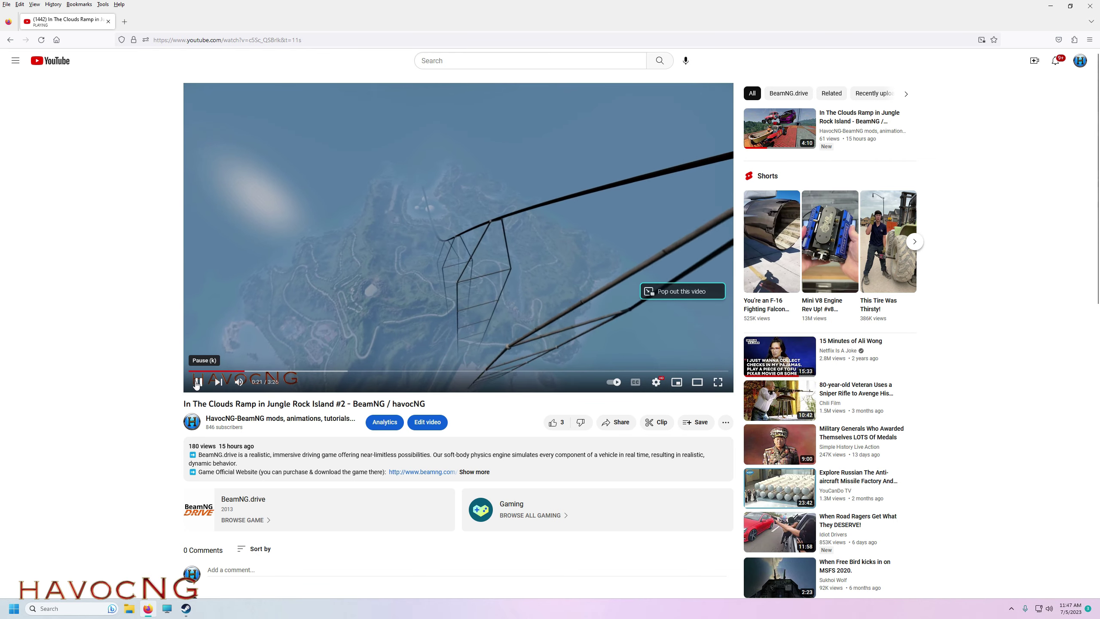
Step: View the paused In The Clouds Ramp video full screen and close the browser
left_click(198, 381)
left_click(718, 381)
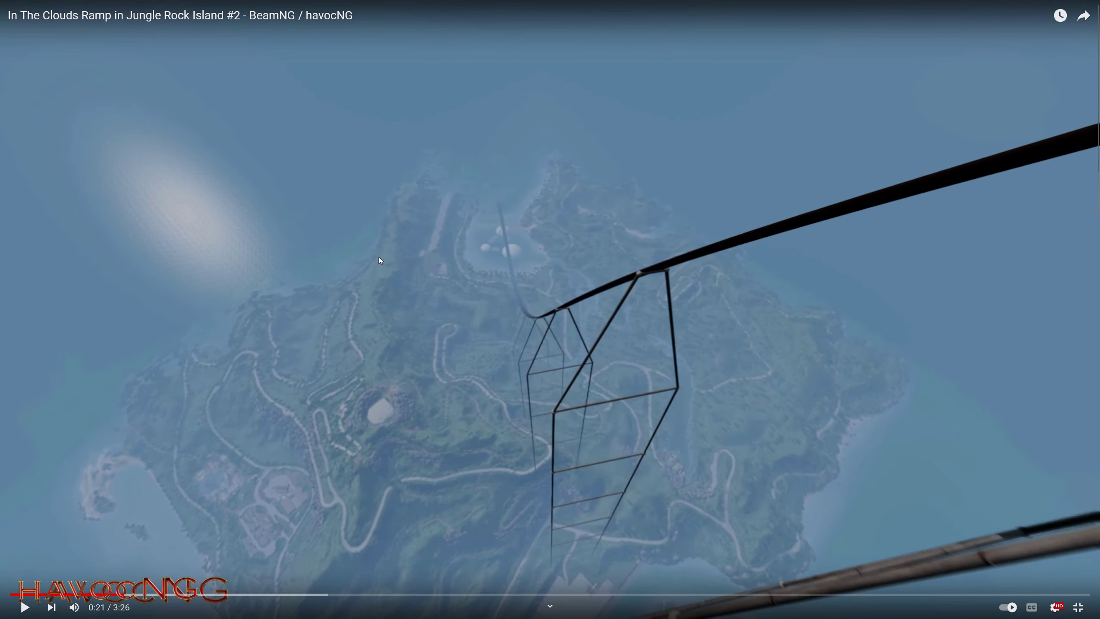
key("Escape")
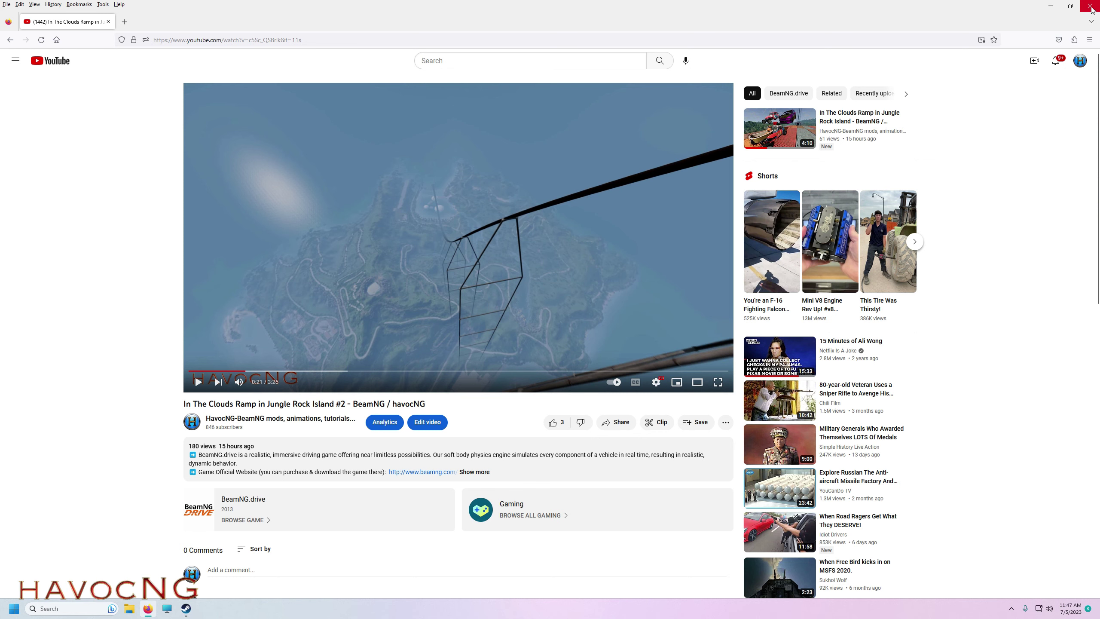
left_click(1090, 6)
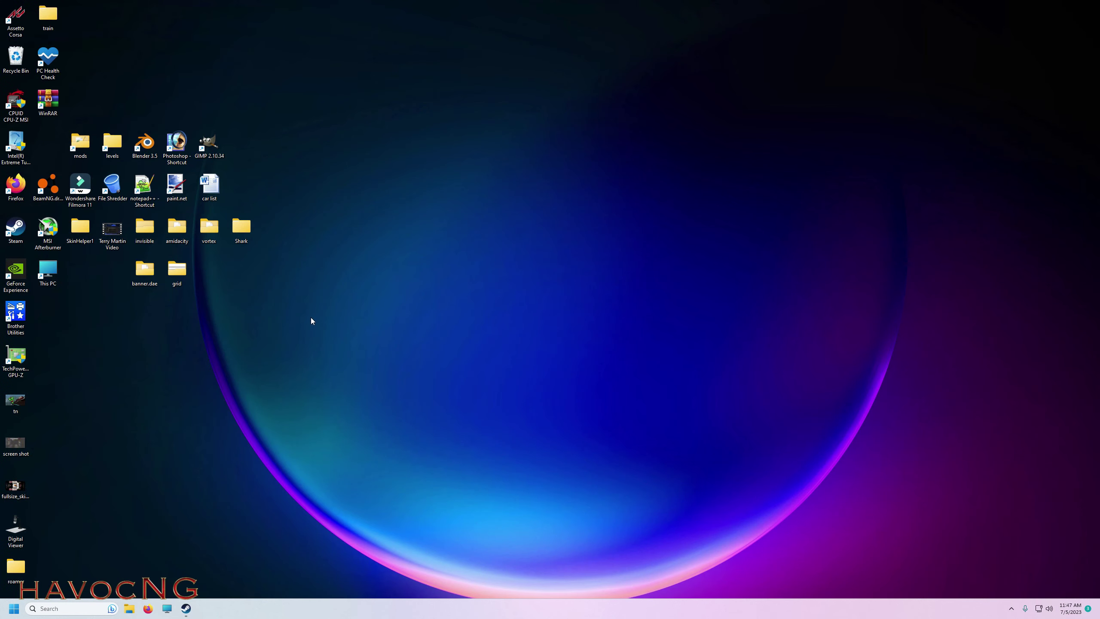
Step: Launch BeamNG.drive and start the Track Builder on the currently loaded map
double_click(54, 187)
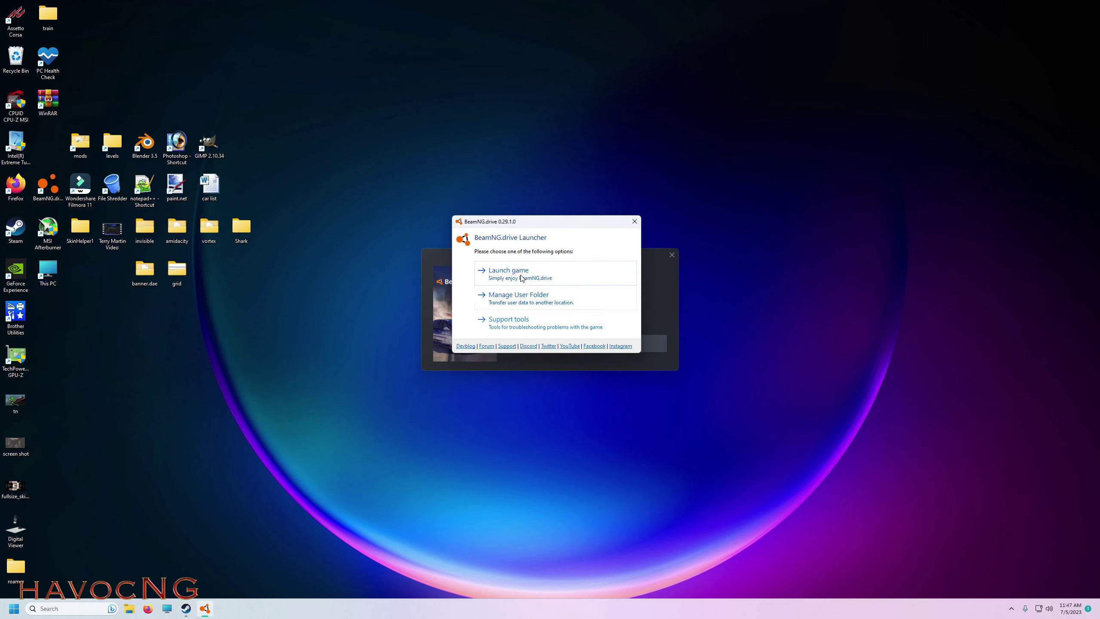
left_click(522, 277)
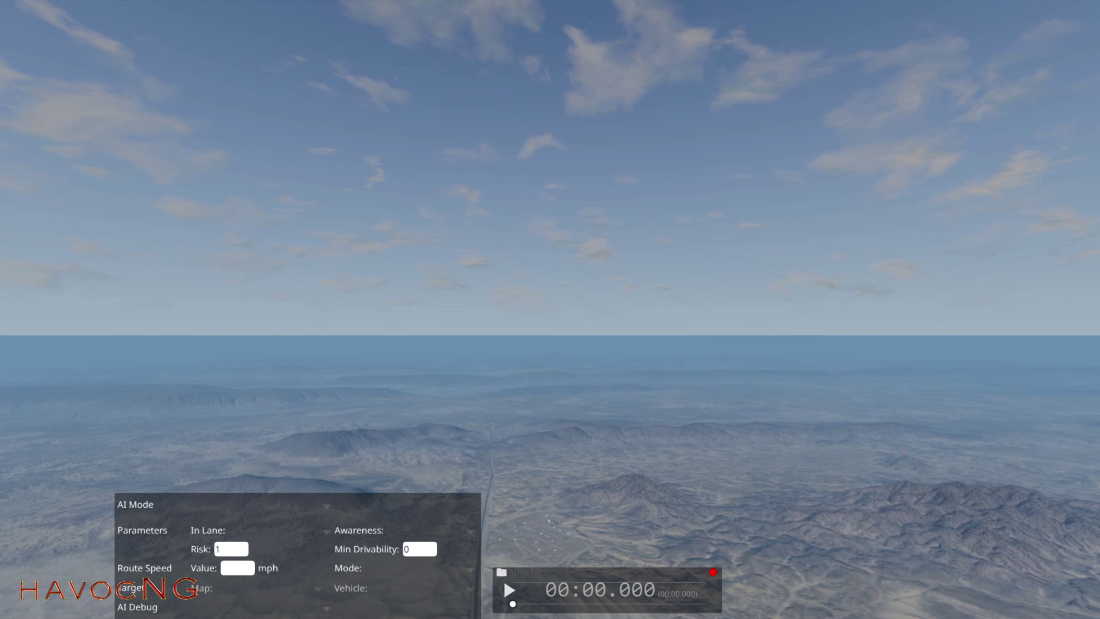
key("Escape")
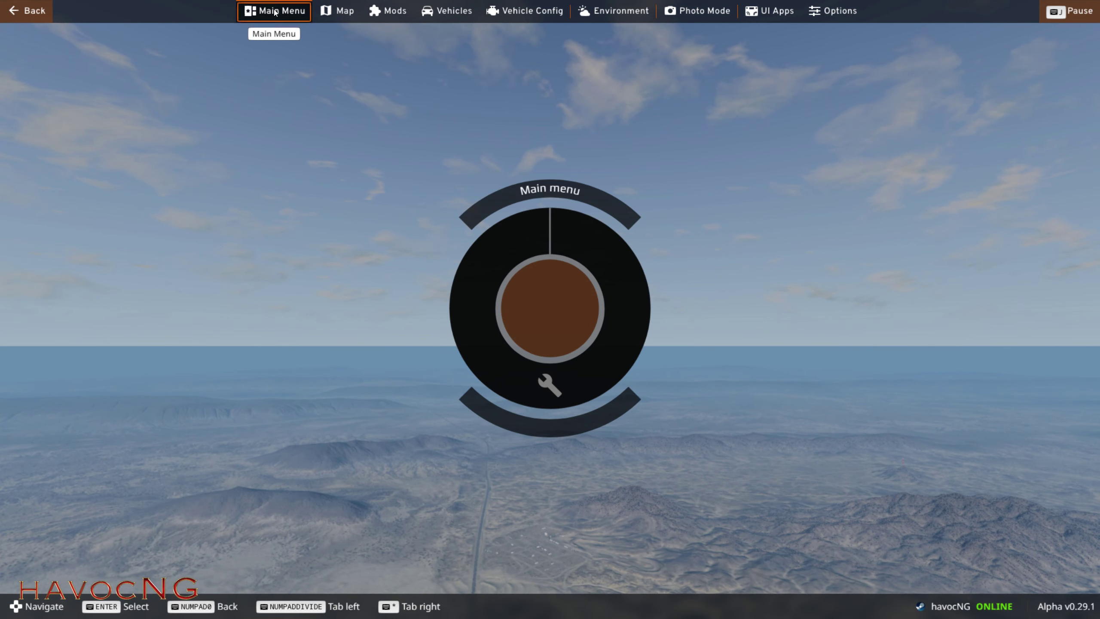
left_click(273, 11)
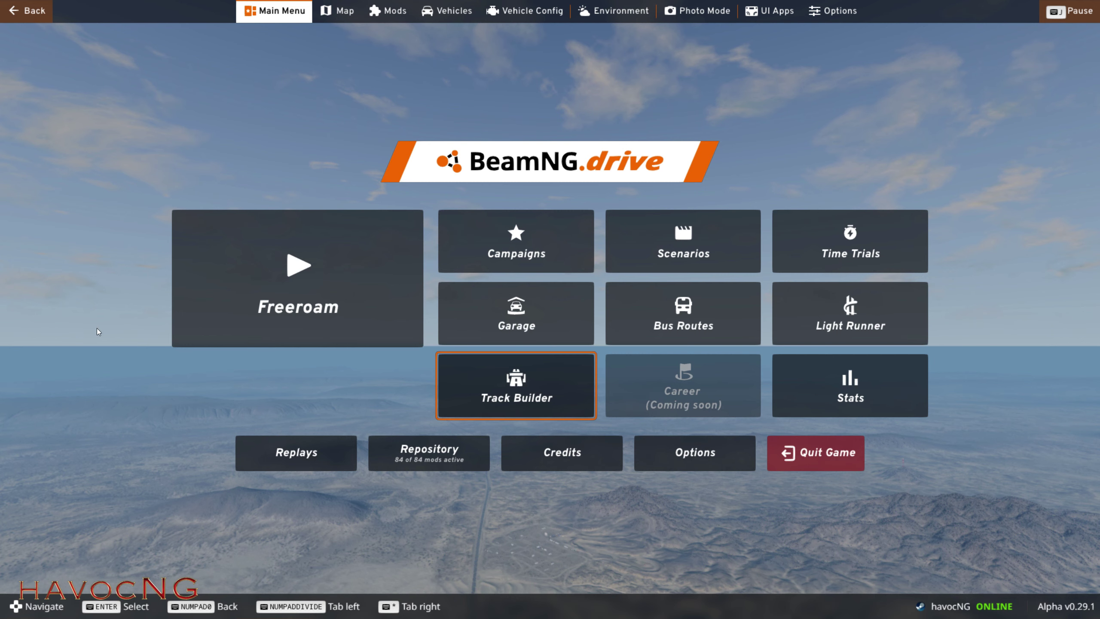
key("Return")
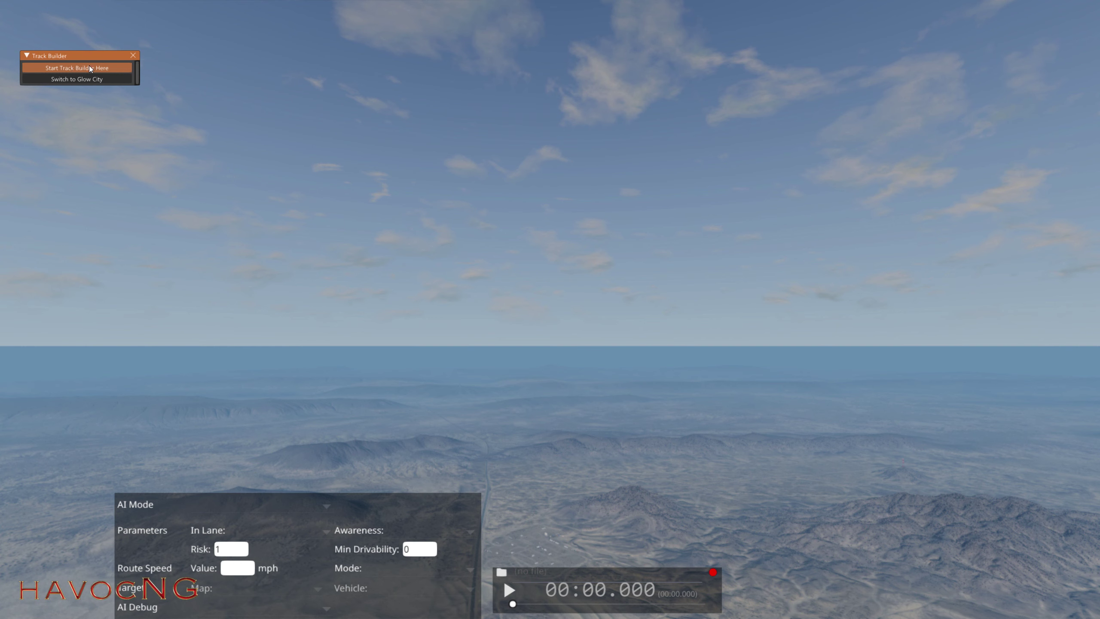
left_click(86, 67)
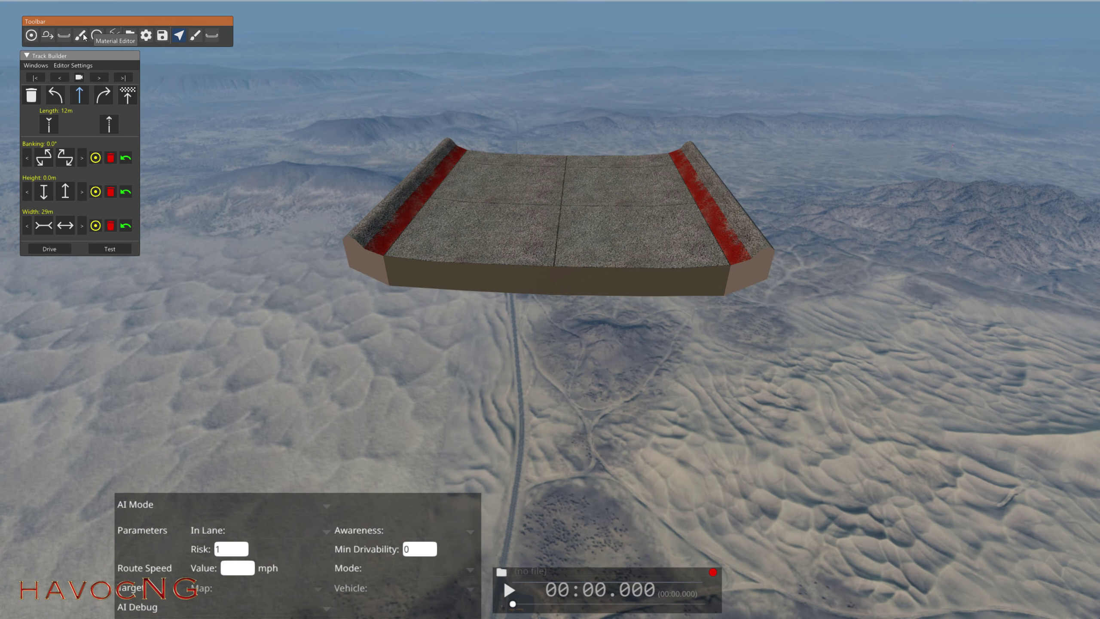
Step: Show the Material Editor and Advanced Pieces tools for the track
left_click(81, 36)
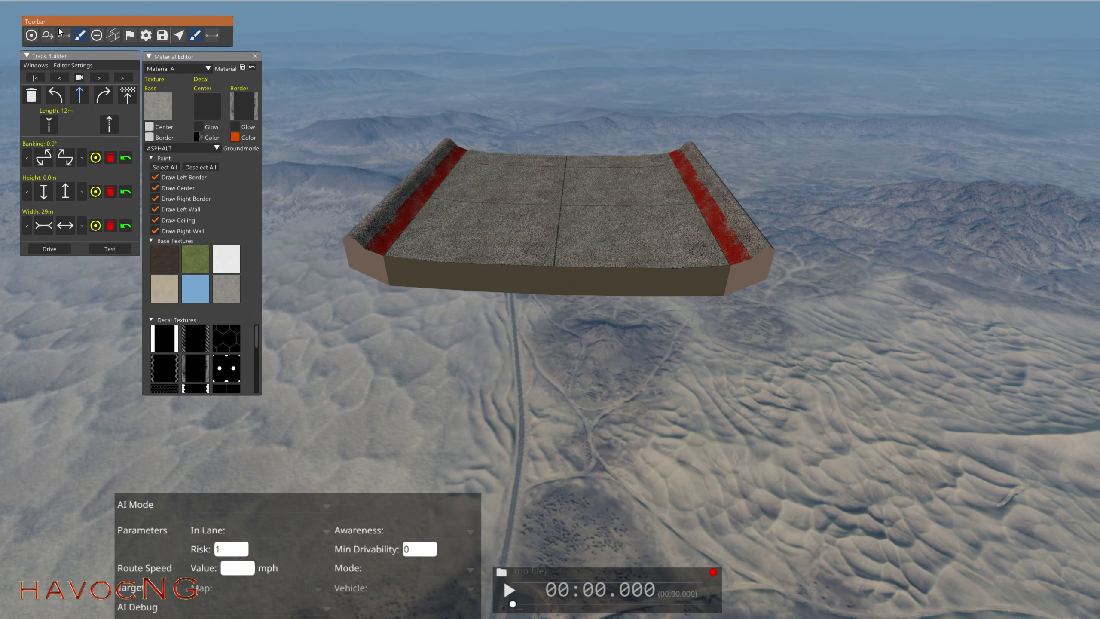
left_click(47, 36)
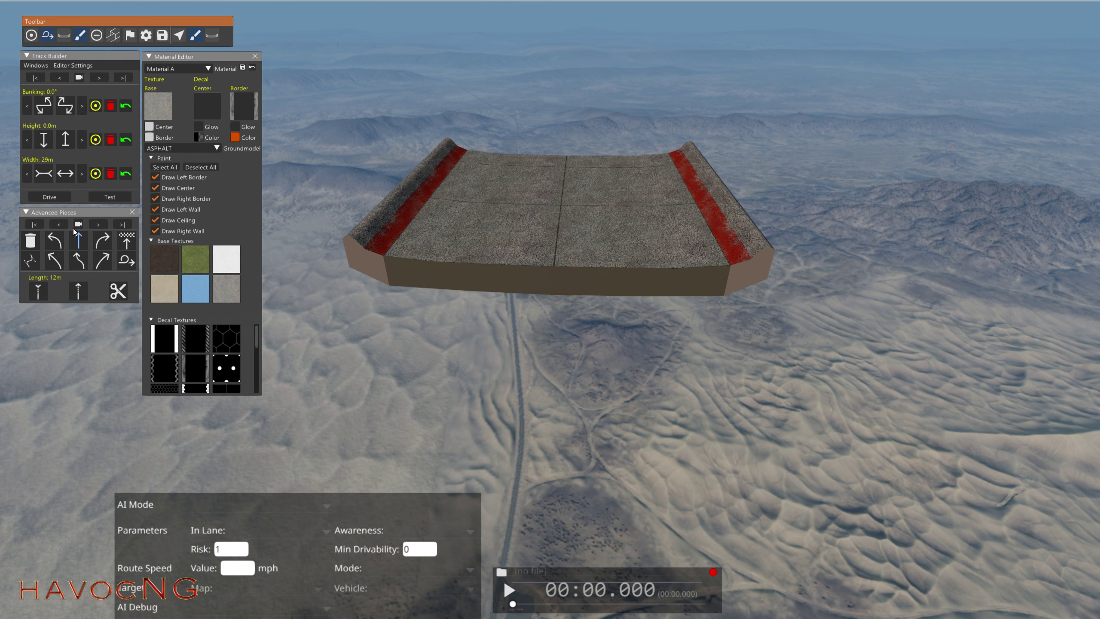
left_click_drag(79, 215, 77, 216)
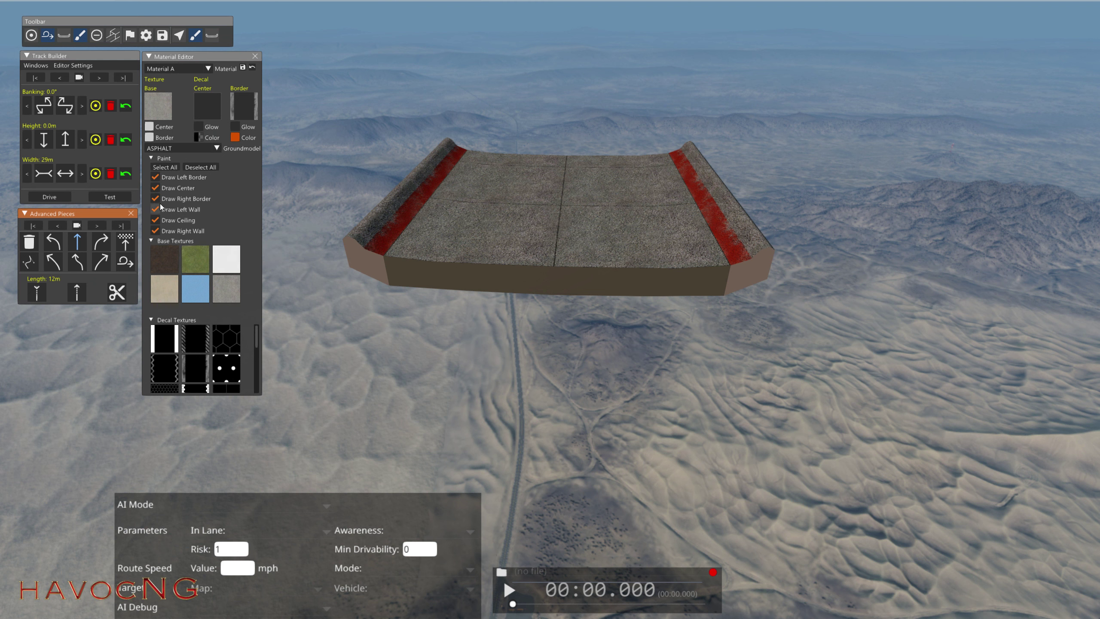
Step: Widen the starting track piece to 36 m
left_click(67, 172)
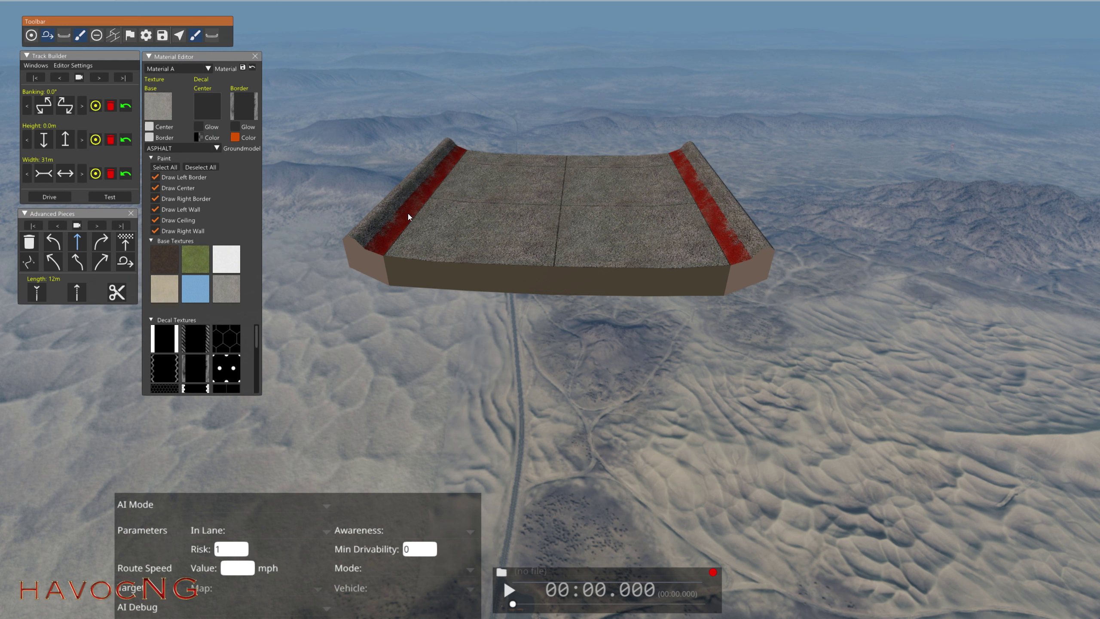
left_click(66, 173)
left_click(65, 173)
left_click(66, 174)
key("s")
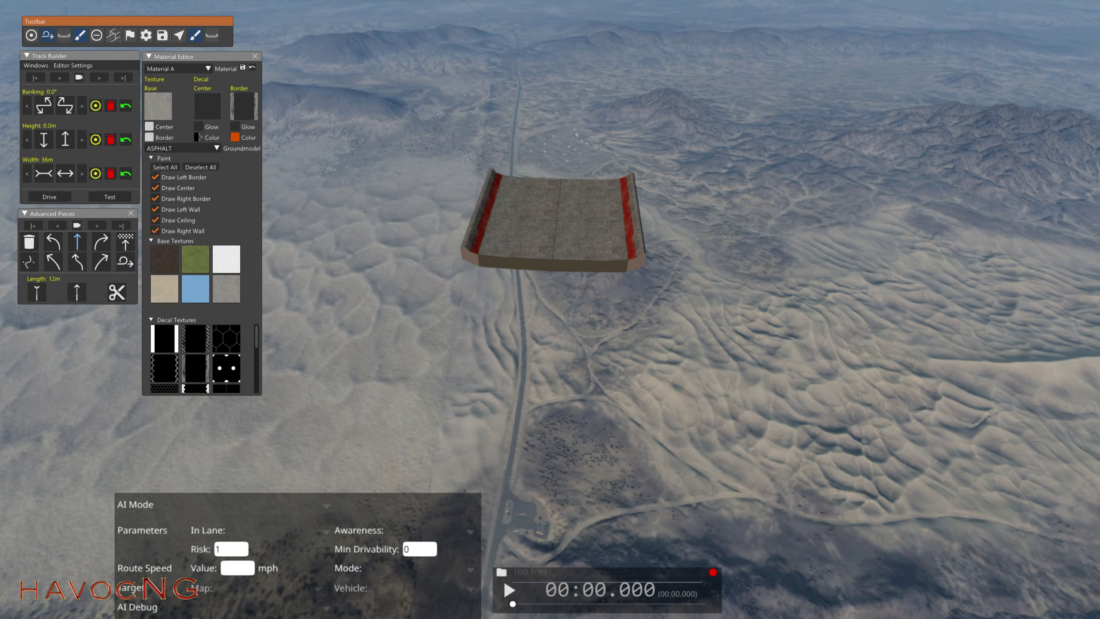
key("w")
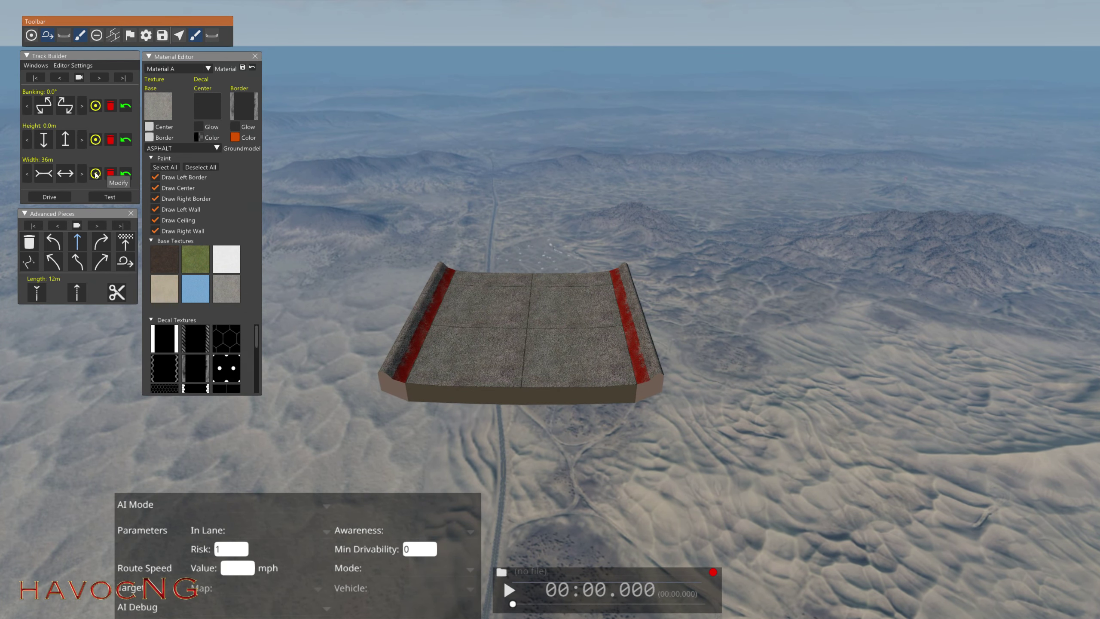
Step: Choose a straight track piece and widen its far end to 43 m
left_click(77, 239)
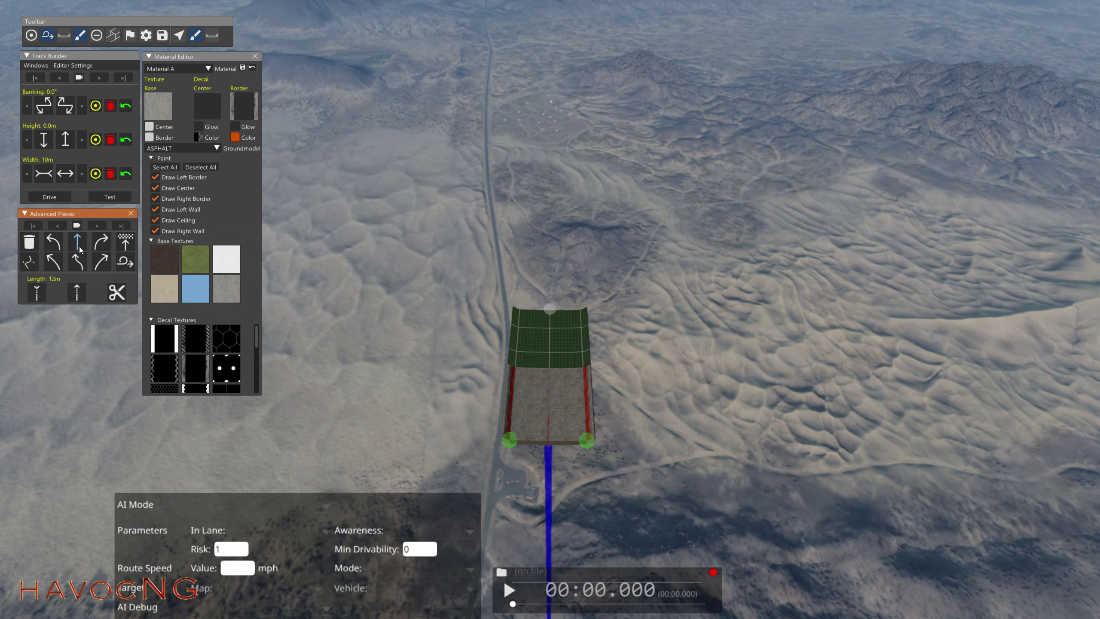
left_click(69, 172)
left_click(68, 171)
left_click(69, 172)
left_click(69, 172)
left_click(69, 172)
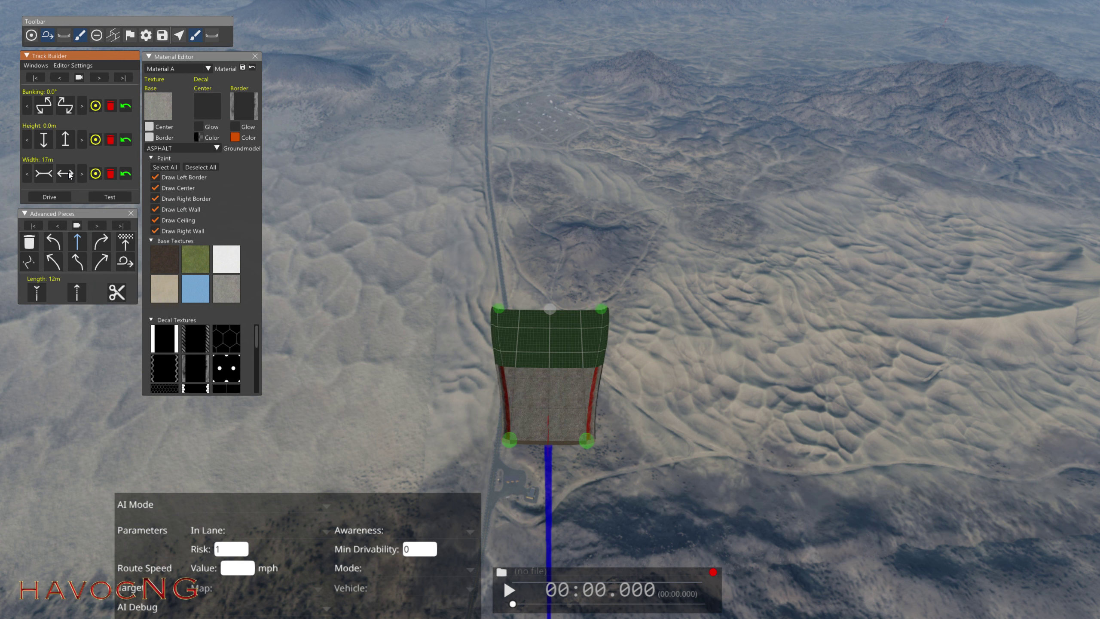
left_click(69, 172)
left_click(69, 171)
left_click(68, 172)
left_click(68, 172)
left_click(68, 172)
left_click(69, 172)
left_click(68, 171)
left_click(69, 172)
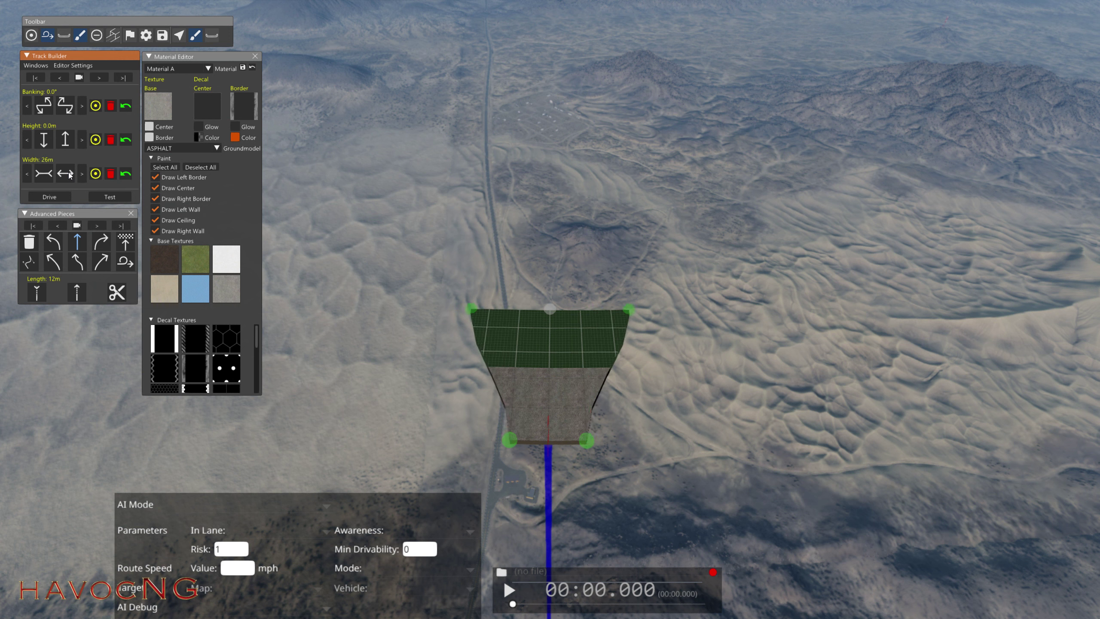
left_click(69, 172)
left_click(69, 171)
left_click(68, 172)
left_click(69, 172)
left_click(69, 172)
left_click(69, 172)
left_click(69, 172)
left_click(69, 172)
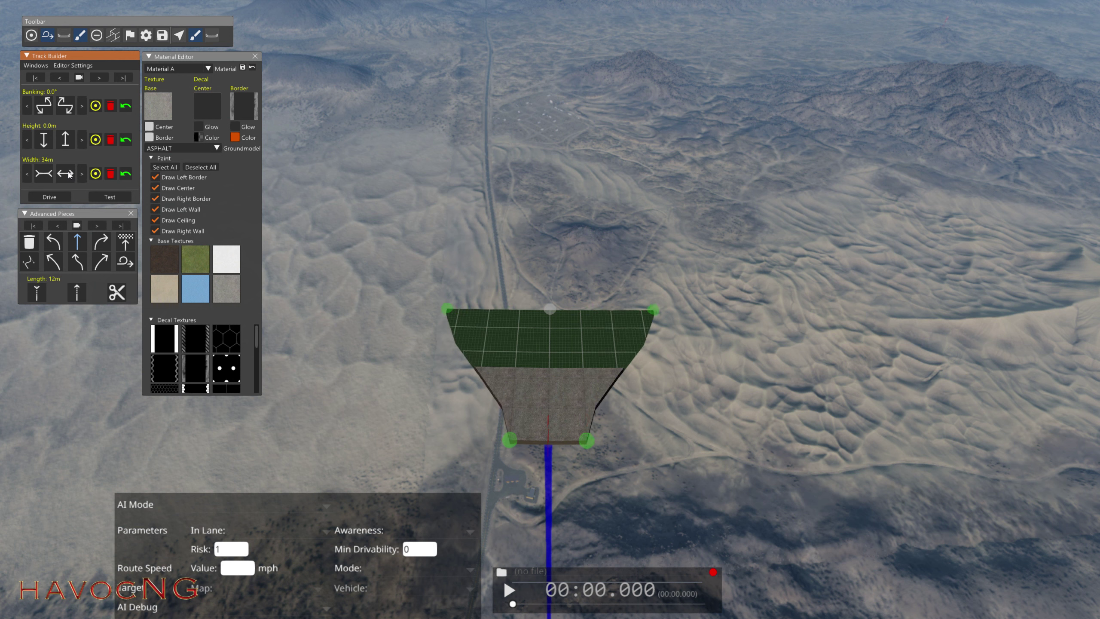
left_click(68, 171)
left_click(68, 172)
left_click(67, 172)
left_click(67, 172)
left_click(68, 172)
left_click(68, 172)
left_click(68, 172)
left_click(68, 171)
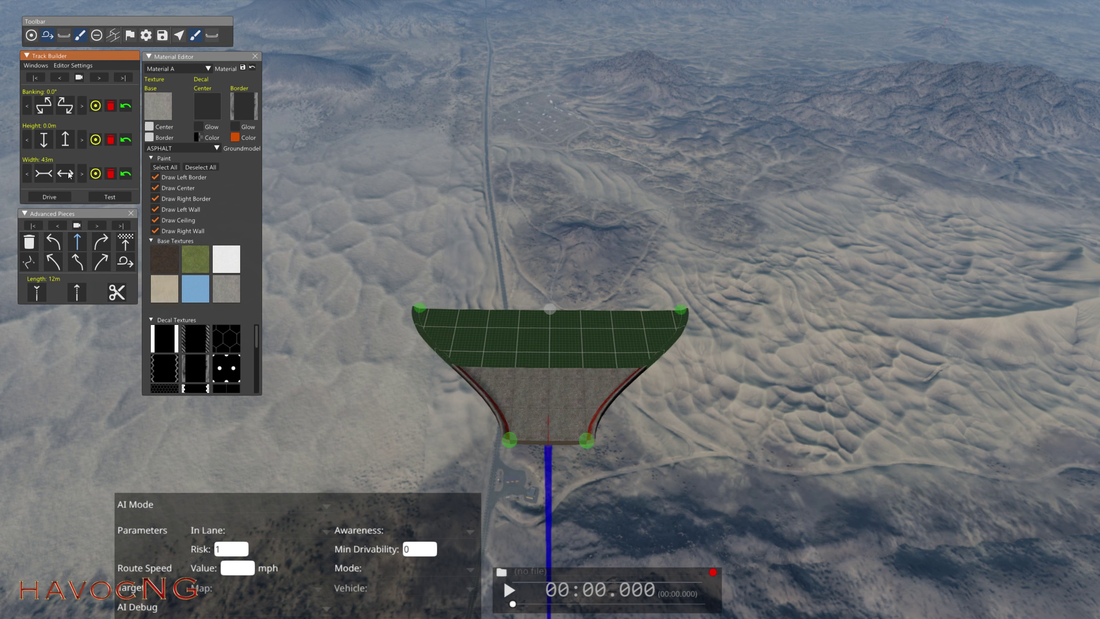
Step: Apply the dark brown base texture and the hexagon center decal to Material A
left_click(166, 258)
left_click(167, 257)
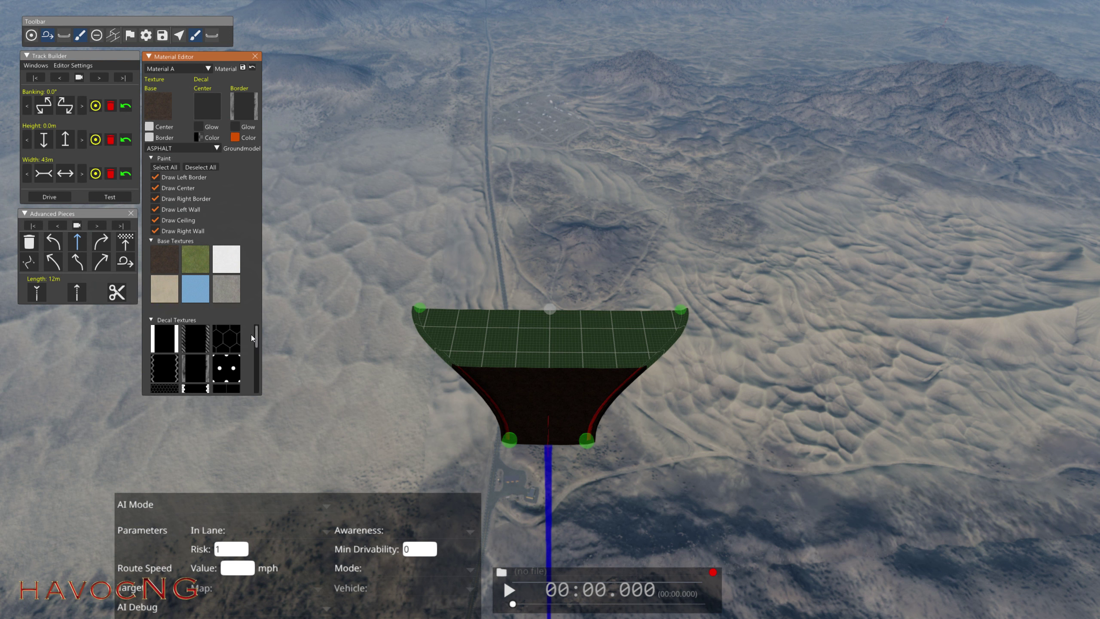
left_click_drag(227, 343, 209, 177)
left_click_drag(209, 117, 208, 116)
Step: Make Material A's center decal glow and set its color to cyan, #03D6F989
left_click(200, 126)
left_click(198, 137)
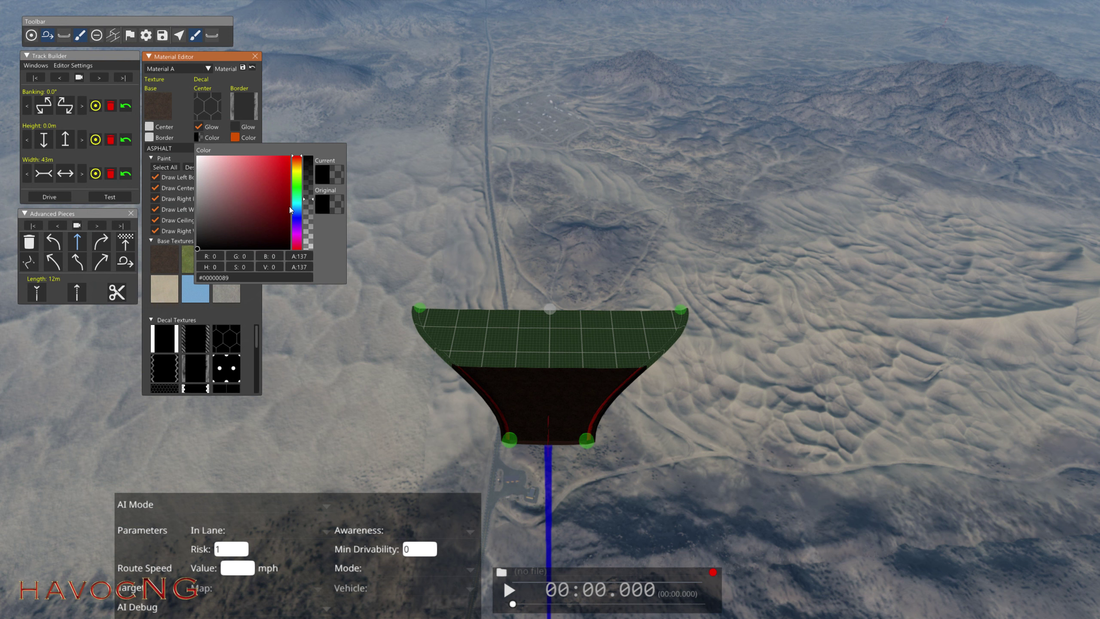
left_click(288, 159)
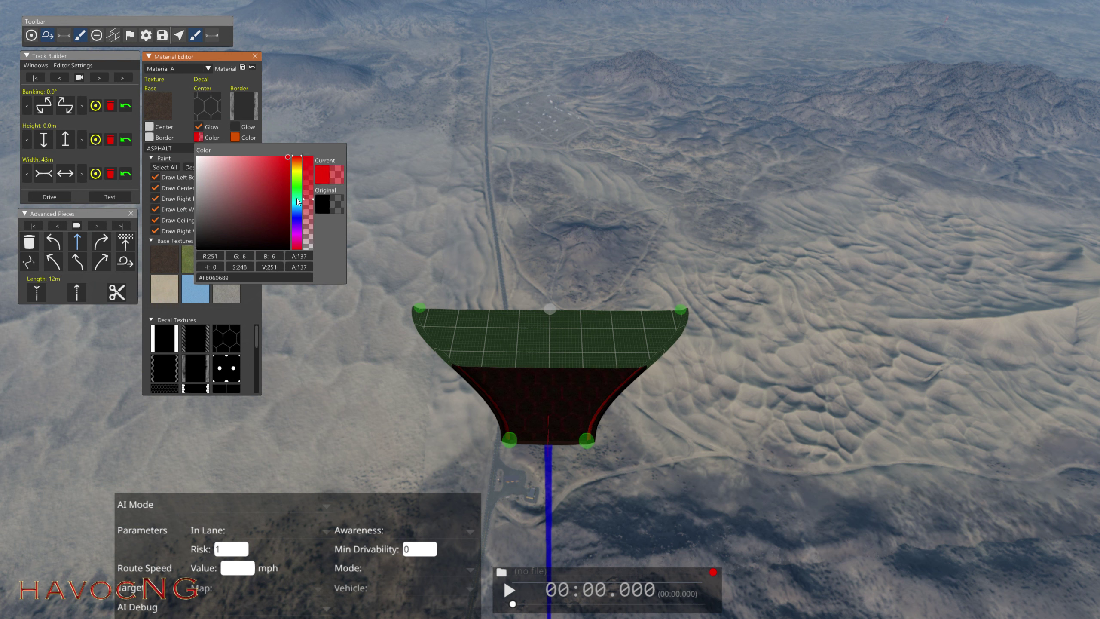
left_click(298, 205)
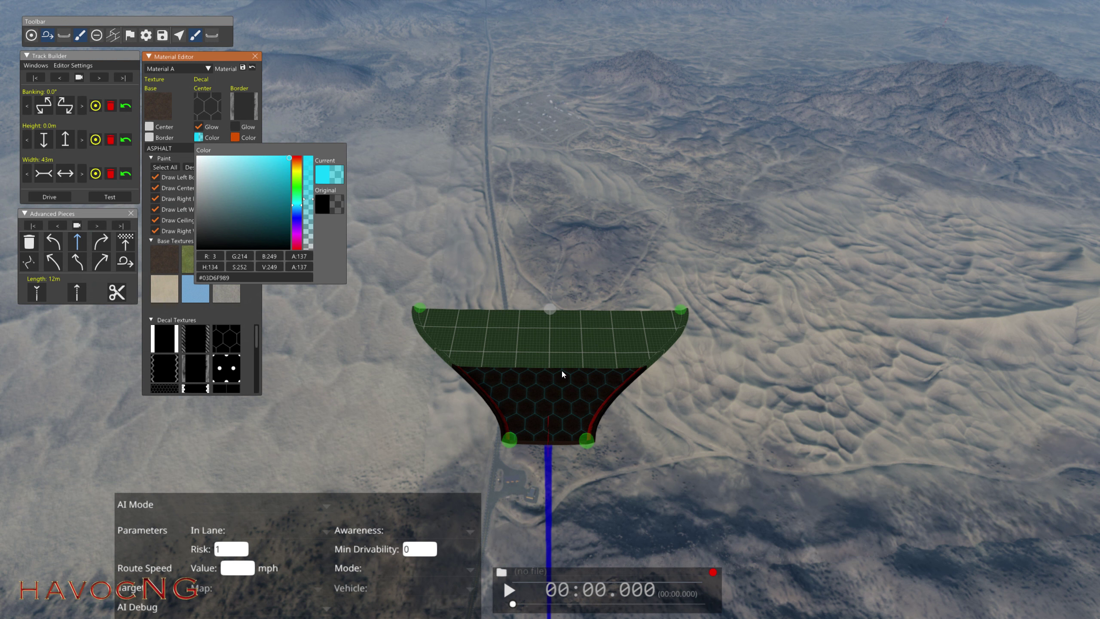
left_click(250, 112)
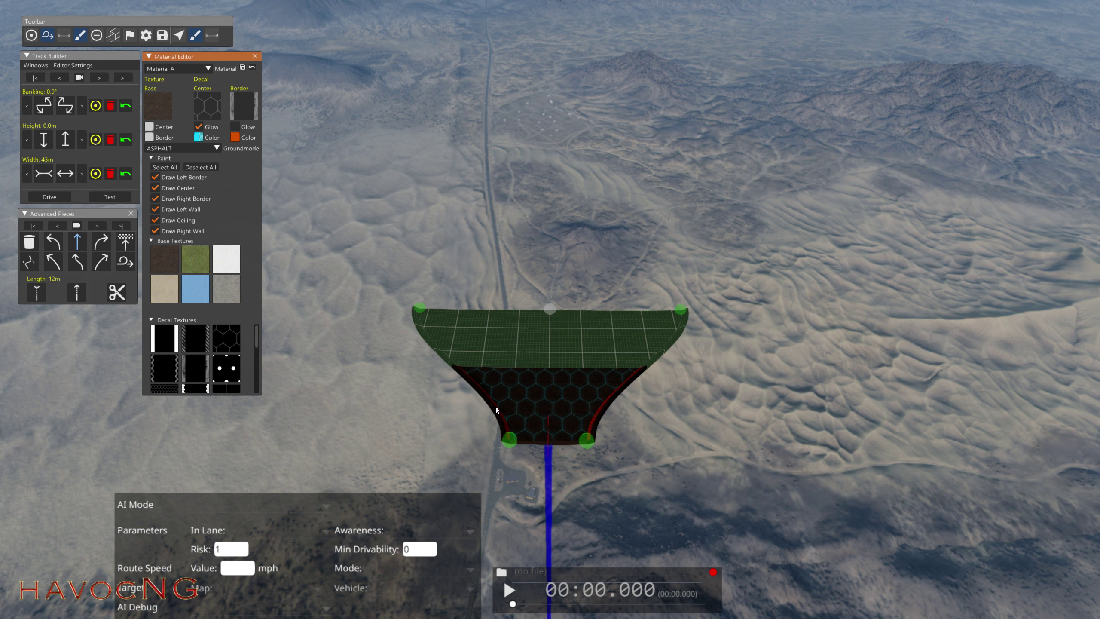
Step: Give Material A a wavy border decal with glow enabled and the magenta color #E100DDFF
mouse_move(208, 363)
left_mouse_down()
mouse_move(171, 360)
mouse_move(179, 292)
mouse_move(238, 109)
left_mouse_up()
left_click(235, 126)
left_click(235, 137)
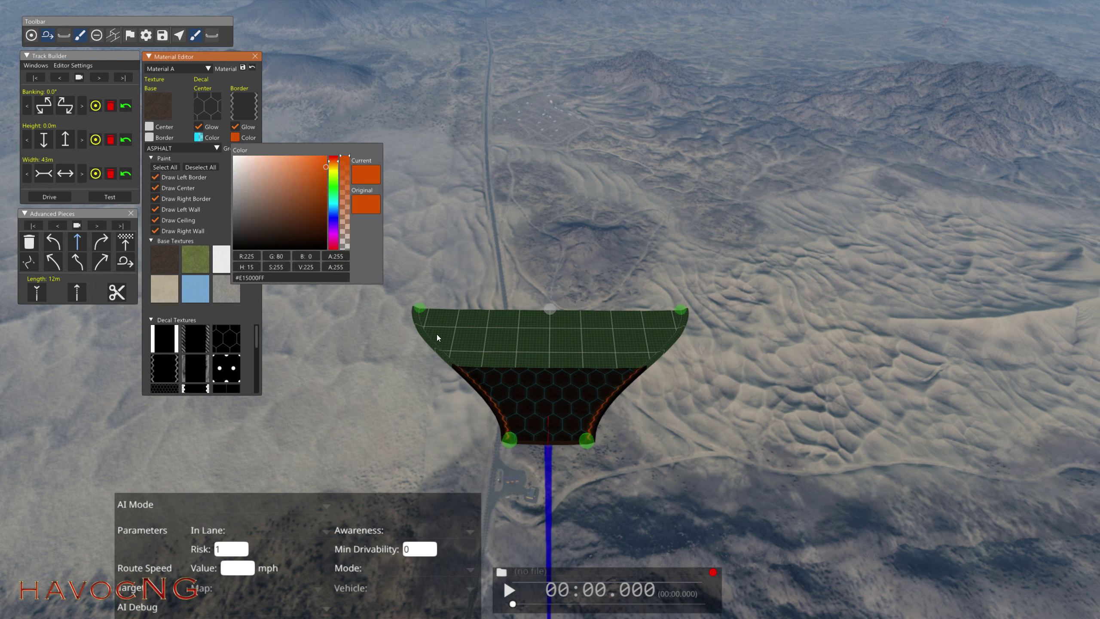
left_click(335, 237)
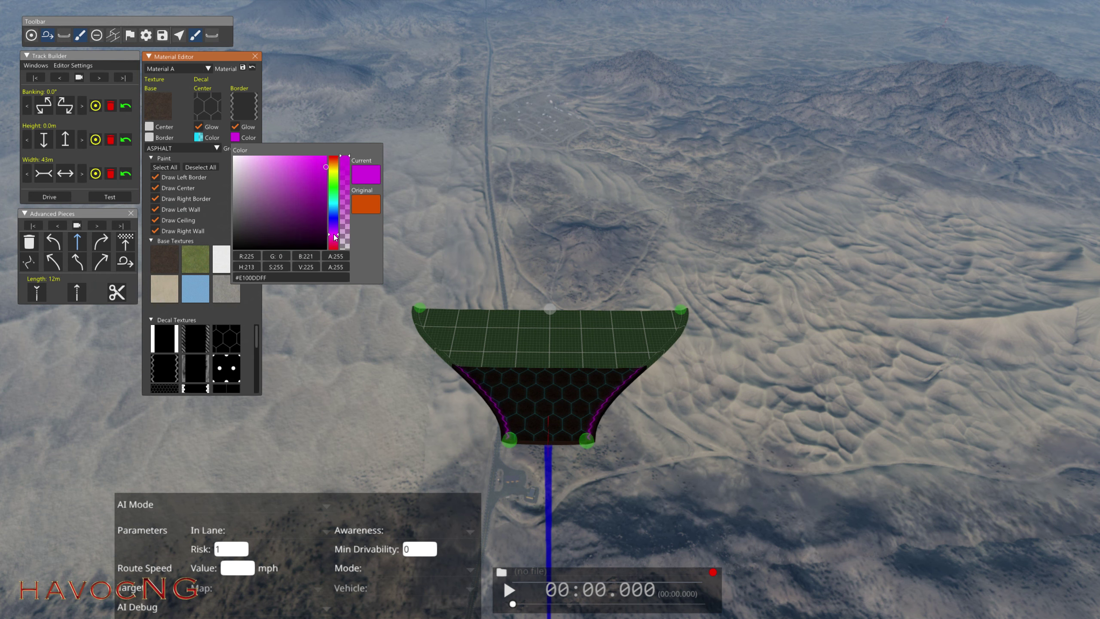
left_click(223, 54)
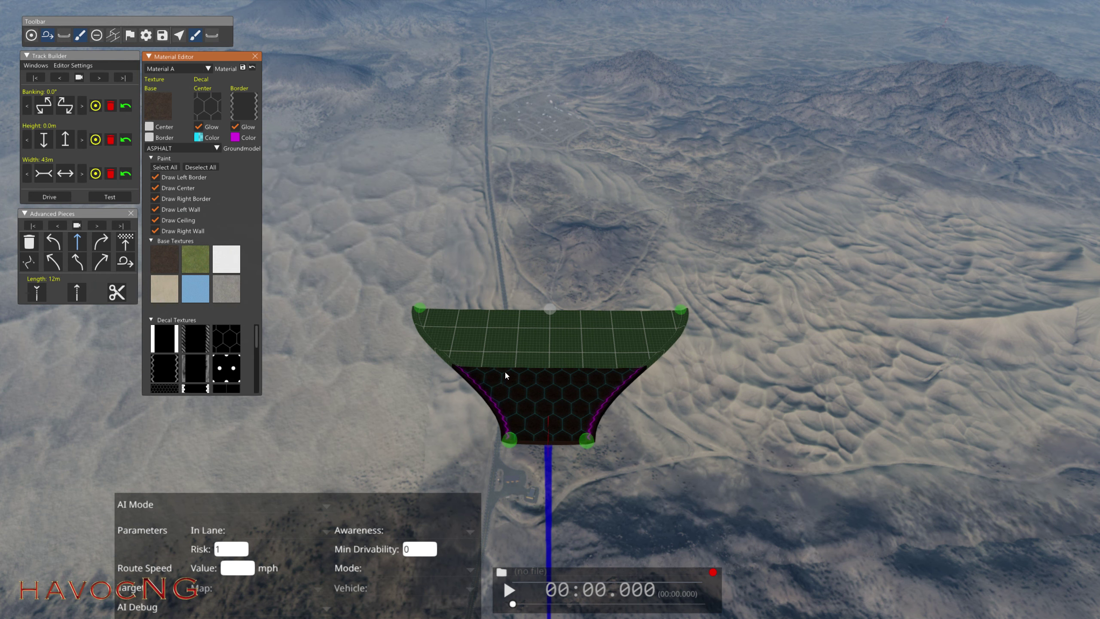
Step: Examine the track piece's glowing hexagon surface, border lines and underside from several angles
right_click(506, 373)
key("w")
key("w")
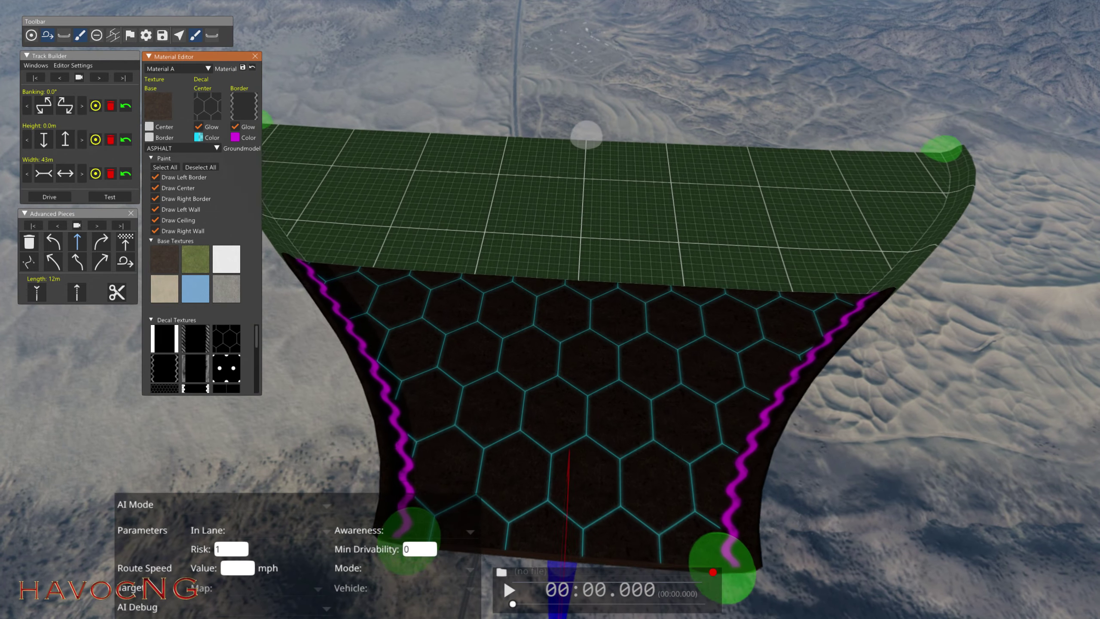
key("w")
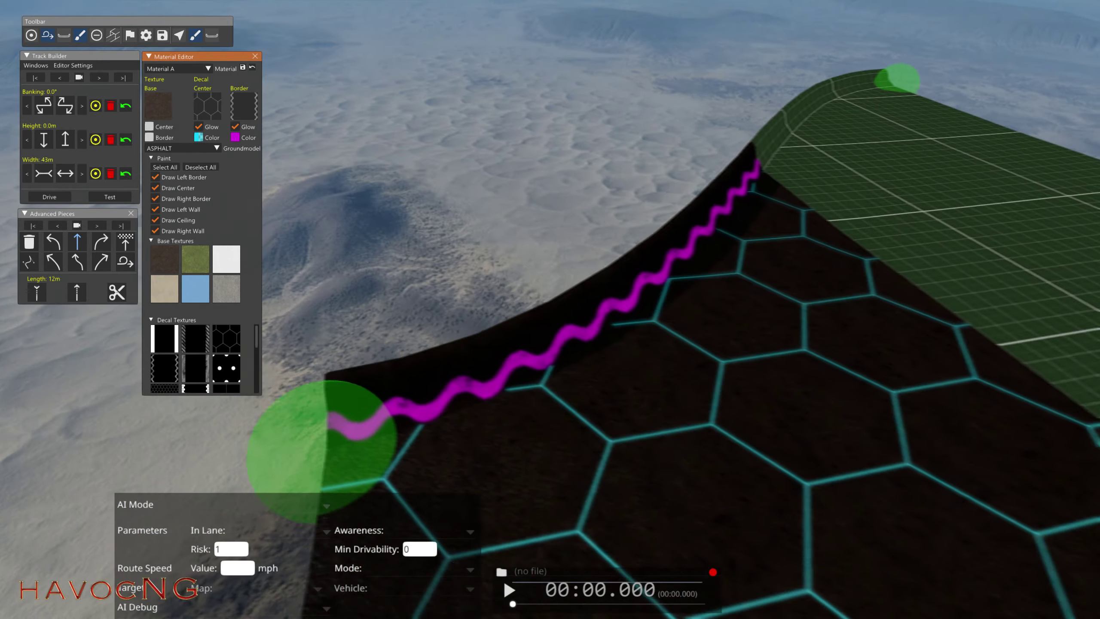
key("w")
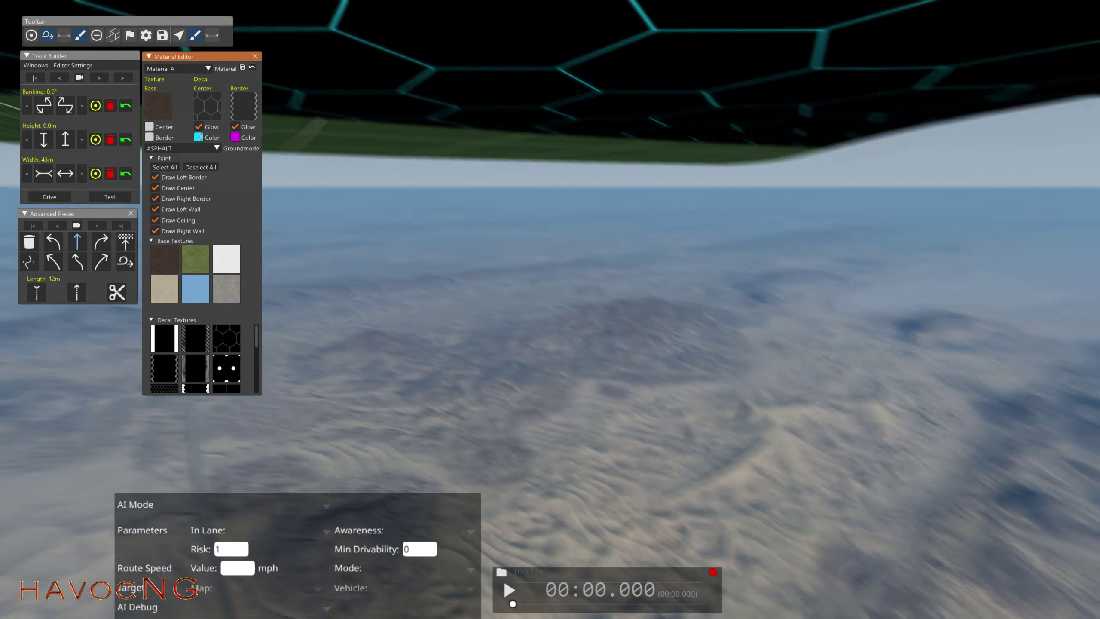
key("s")
key("s")
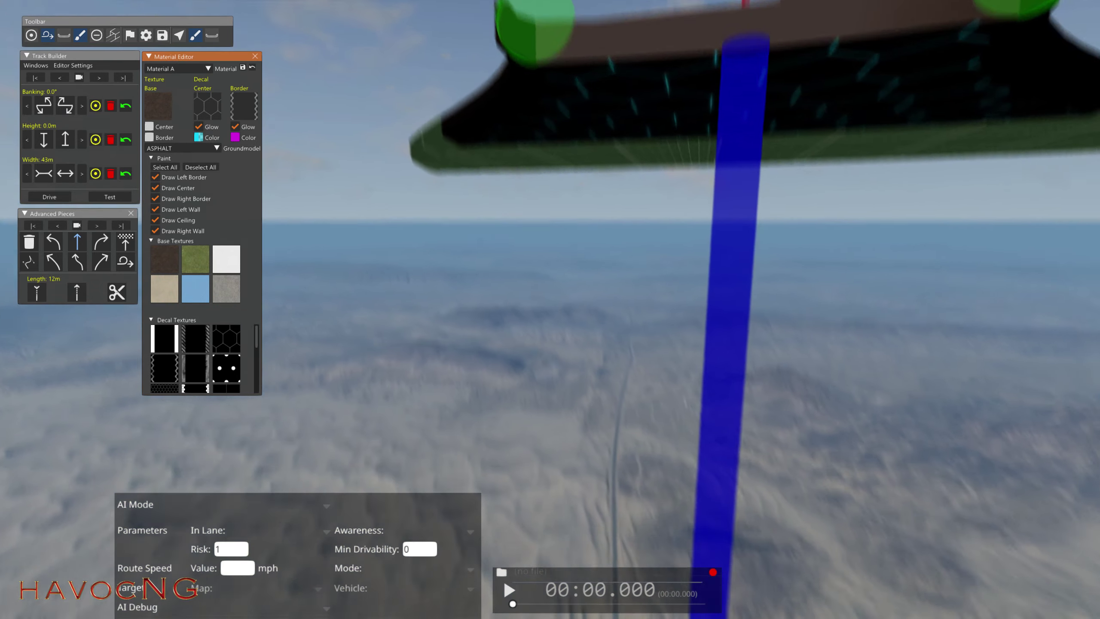
key("w")
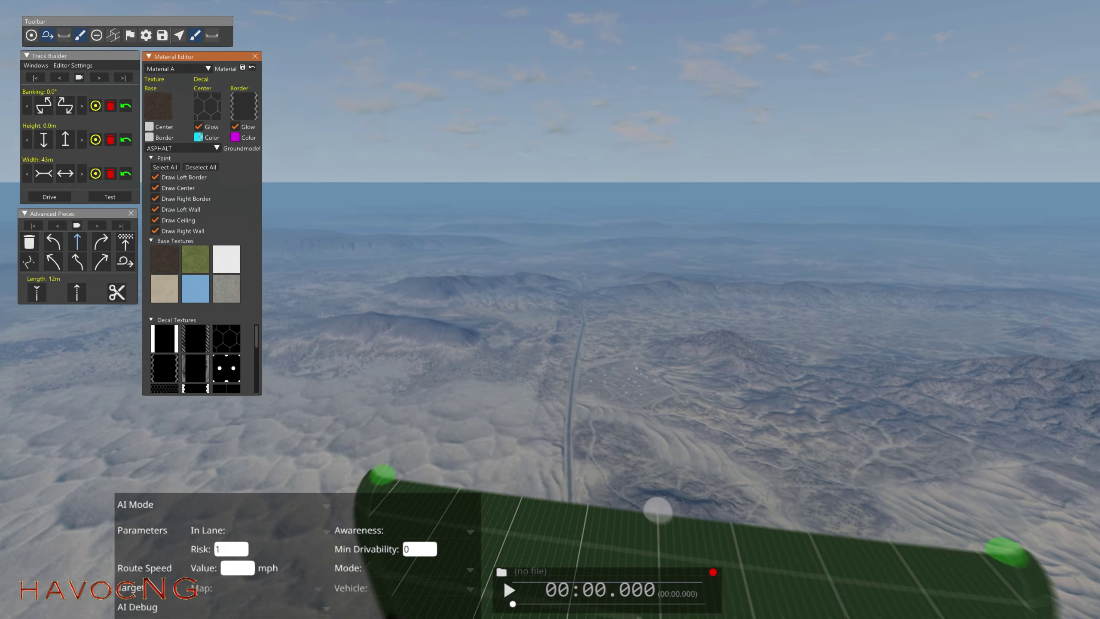
key("s")
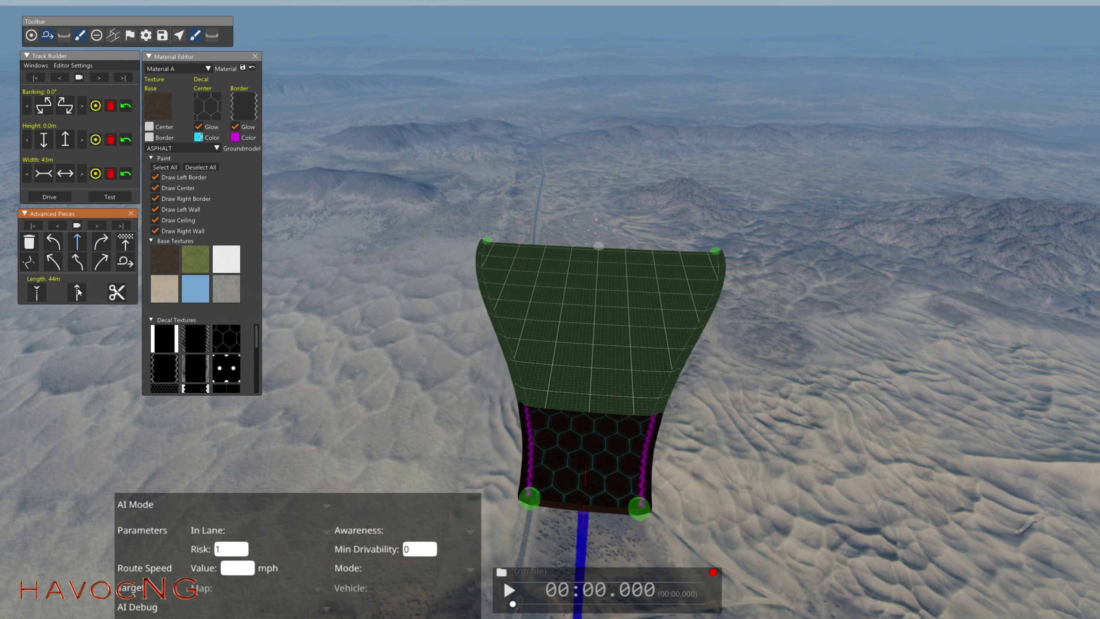
Step: Extend the track with a long run of straight pieces, setting the piece length to 48 m
left_click(76, 244)
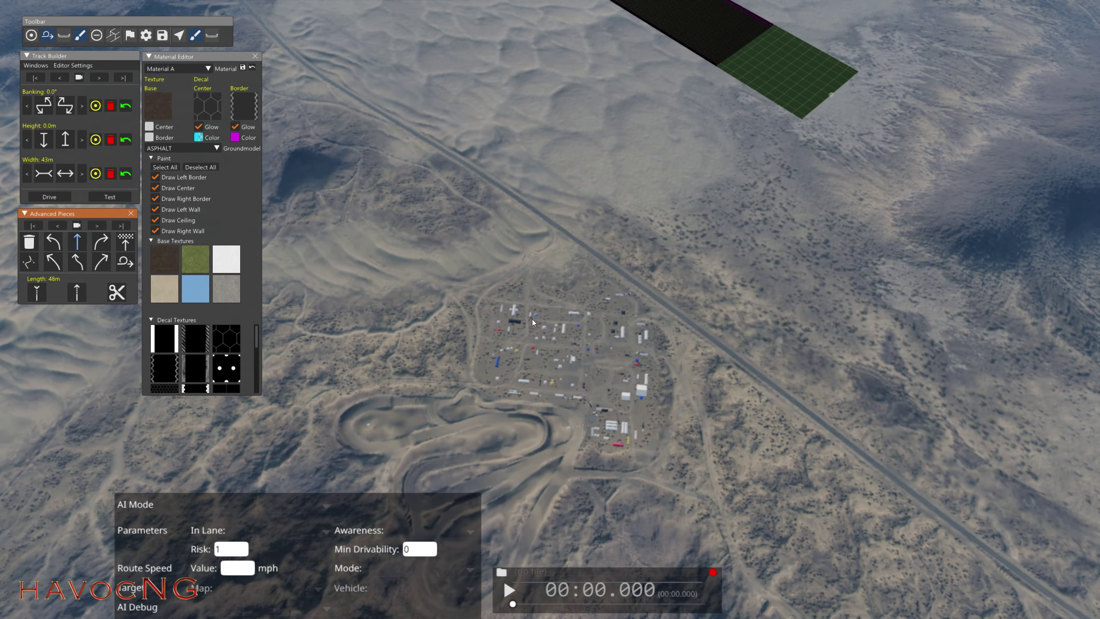
left_click_drag(782, 68, 613, 399)
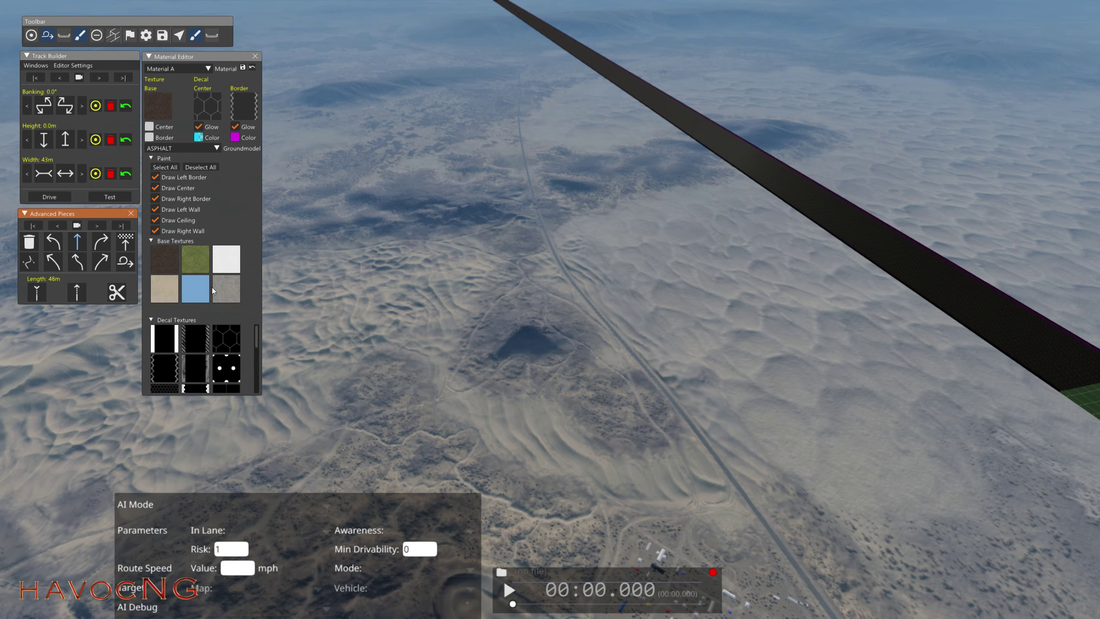
Step: Lower the track's end piece to a height of -18 m, and show the Advanced Modifiers window below Advanced Pieces
left_click_drag(533, 295, 579, 245)
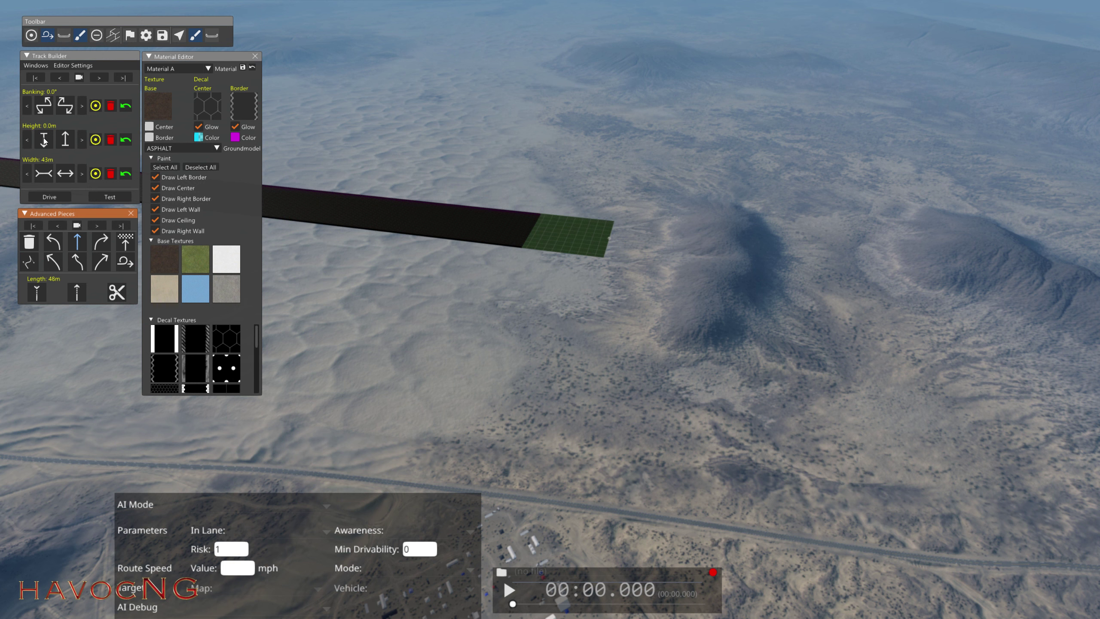
left_click_drag(44, 141, 44, 141)
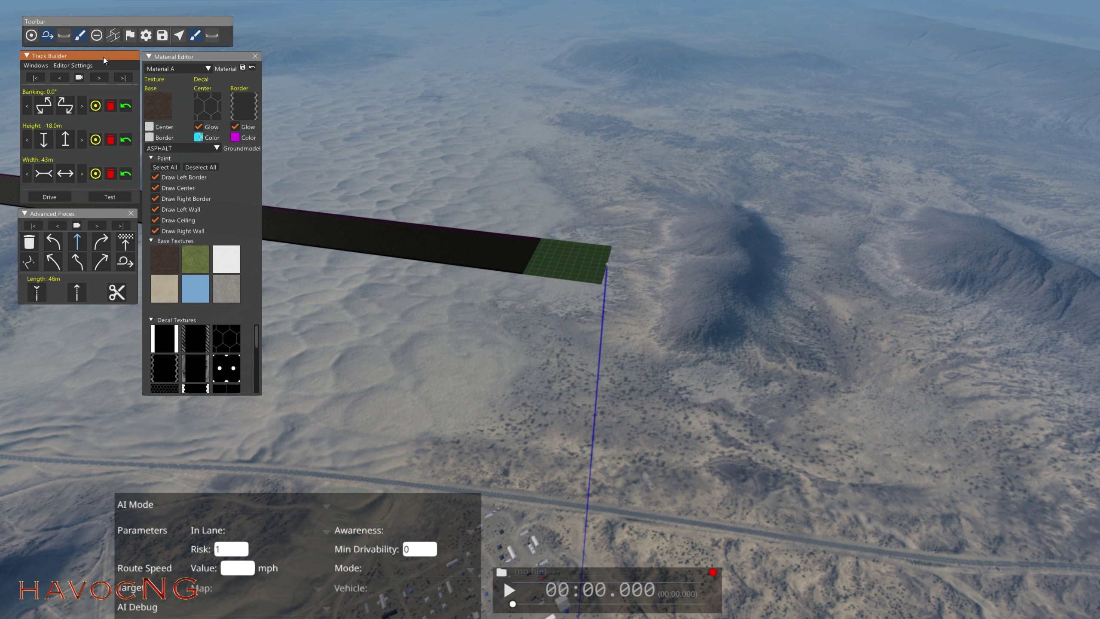
left_click(31, 36)
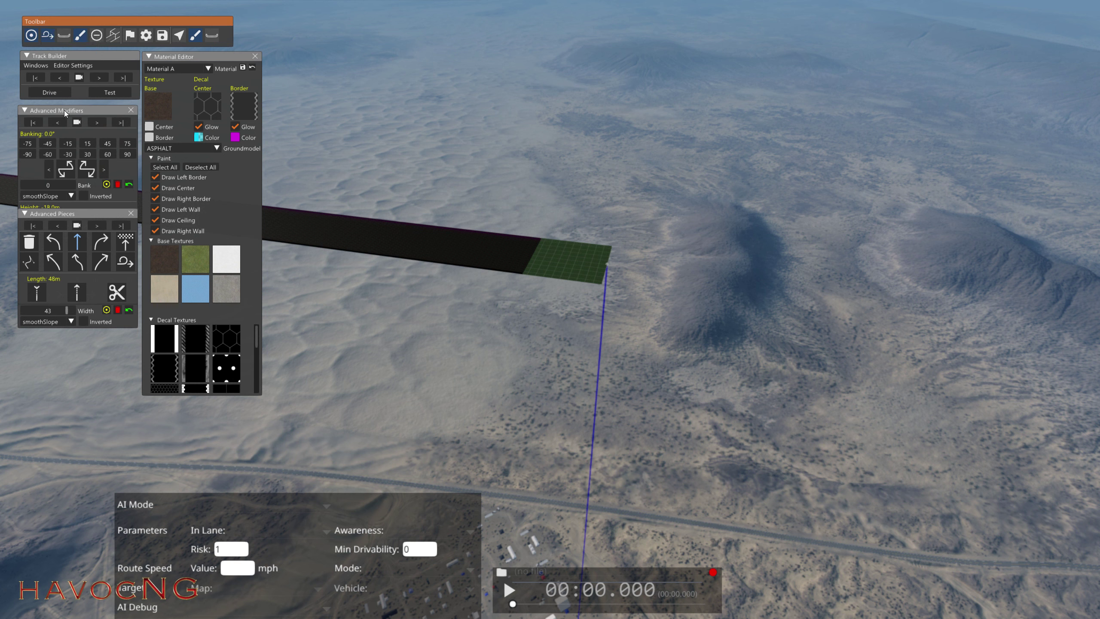
left_click_drag(63, 110, 64, 314)
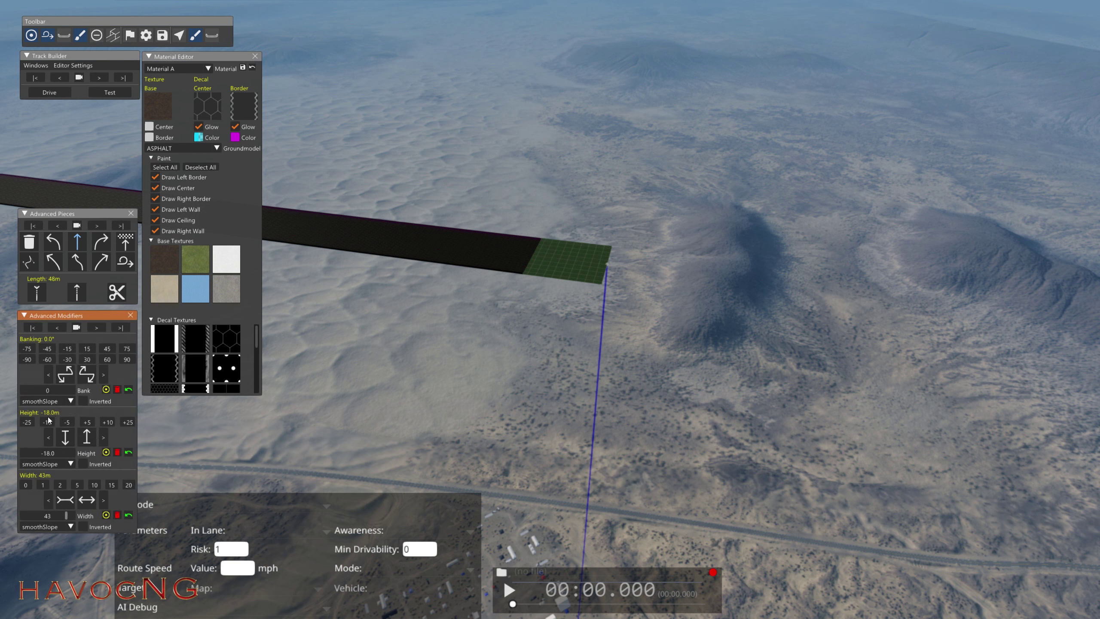
Step: Set the height of the track's end piece to -700 m so the ramp drops steeply to just above the ground
left_click(66, 438)
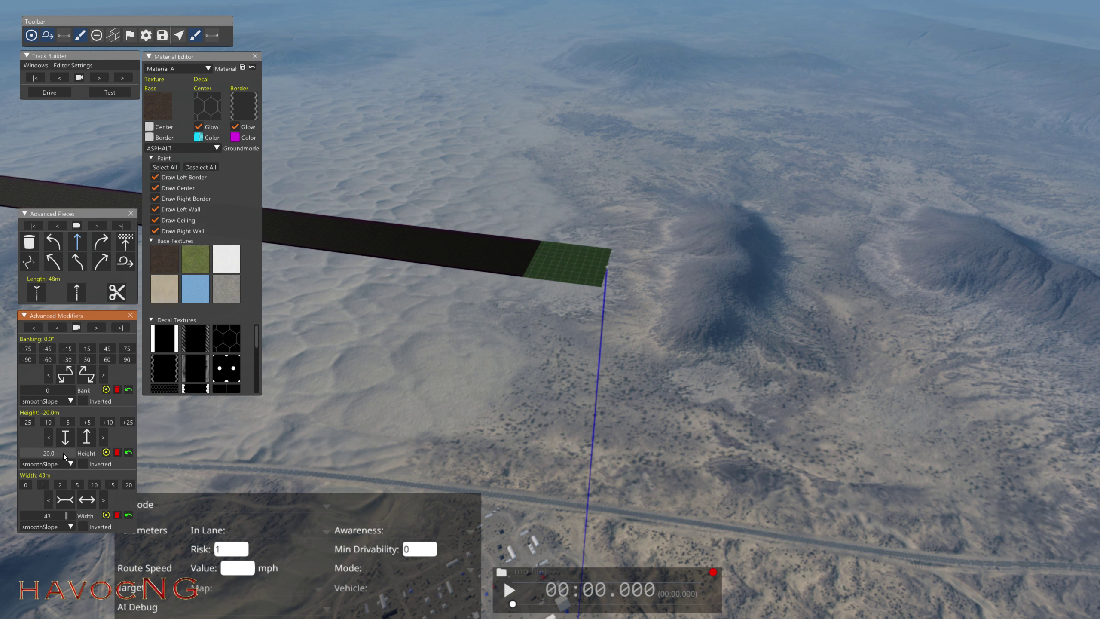
left_click(63, 453)
type("-700")
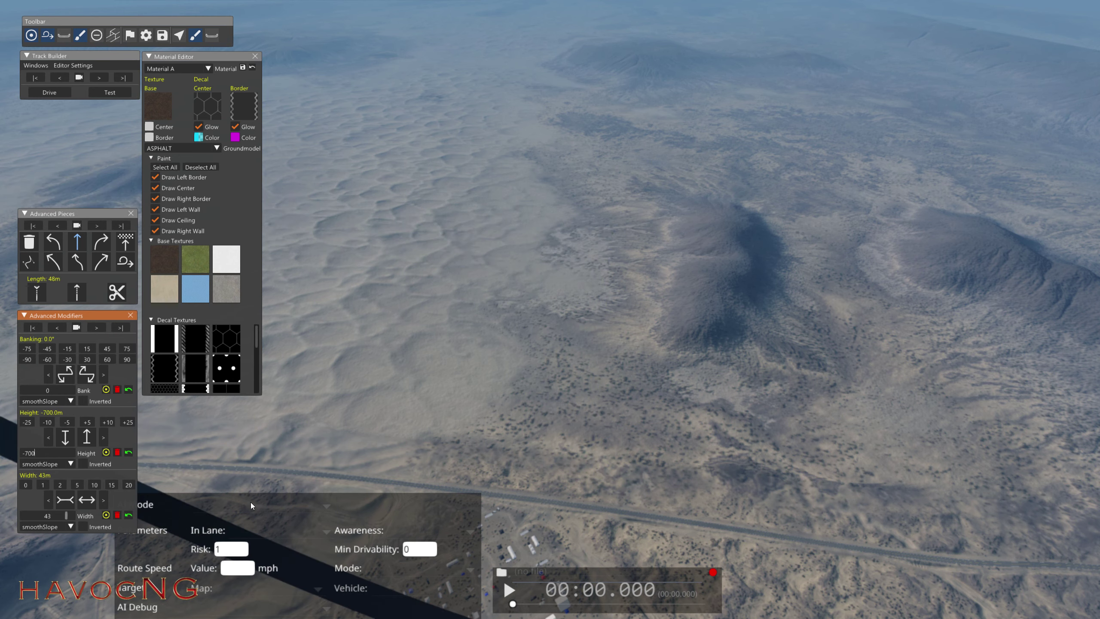
key("Return")
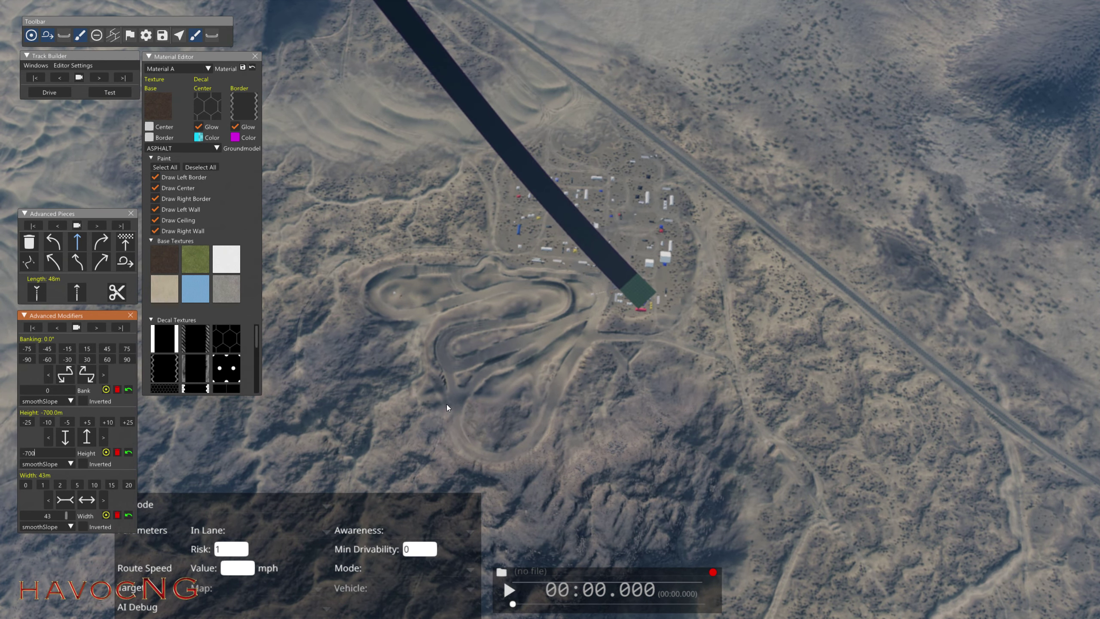
left_click(305, 420)
left_click_drag(436, 387, 442, 368)
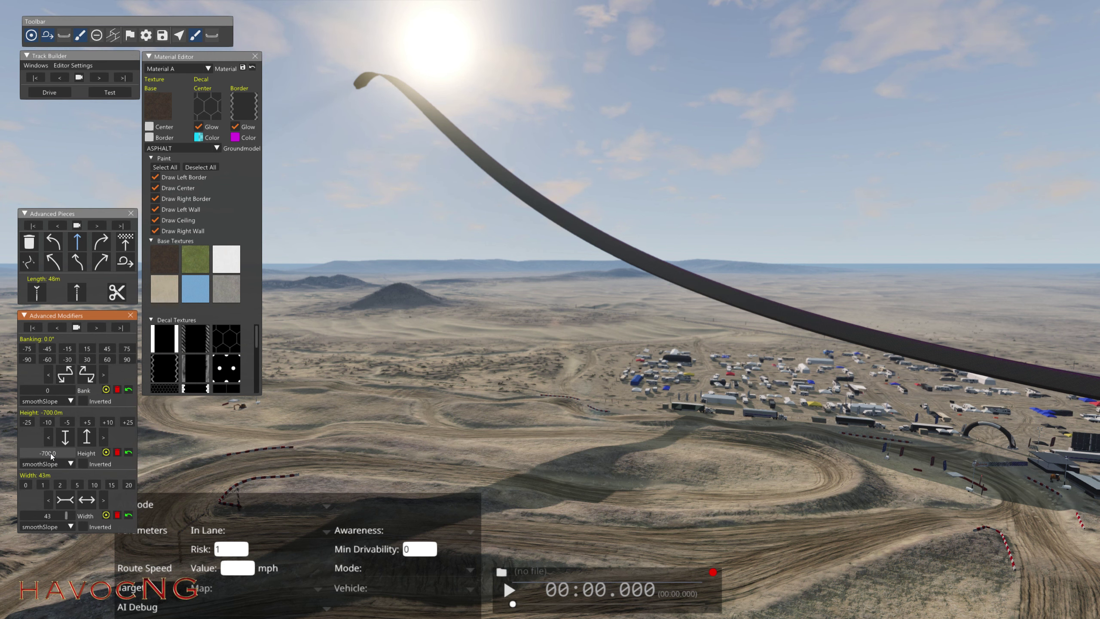
left_click_drag(383, 108, 217, 182)
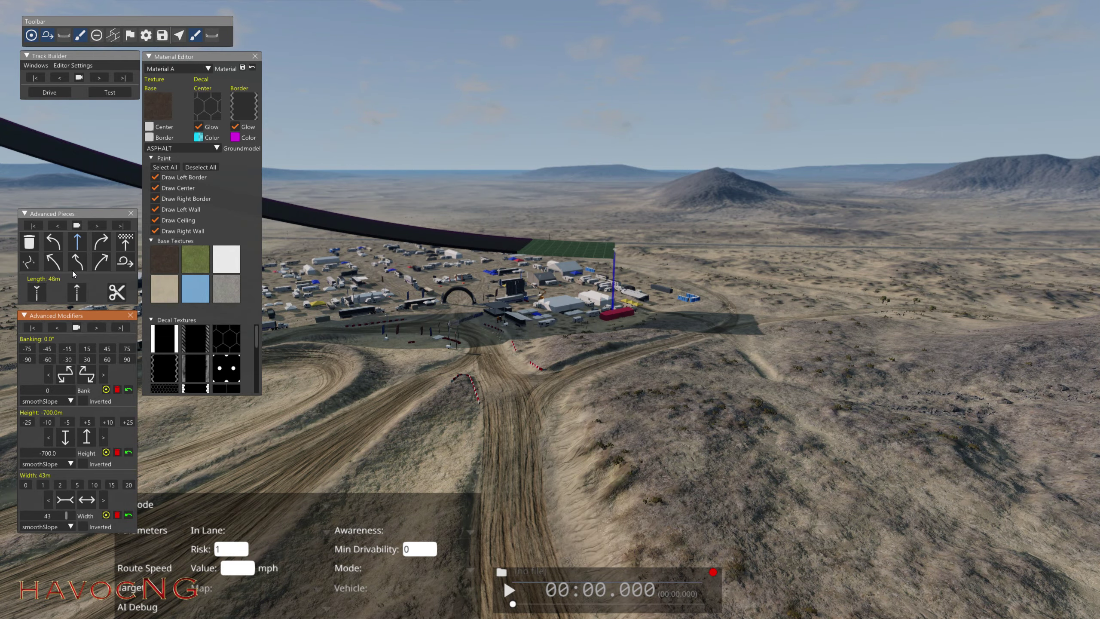
Step: Extend the low end of the ramp with level straight pieces, each 48 m long
left_click(77, 244)
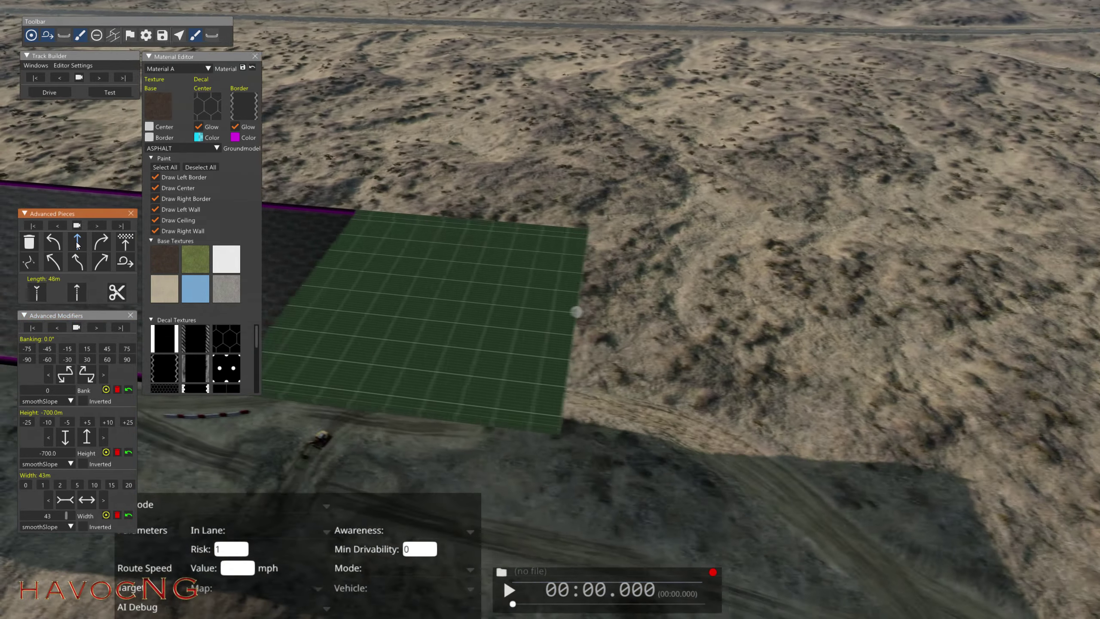
left_click(77, 245)
left_click(77, 246)
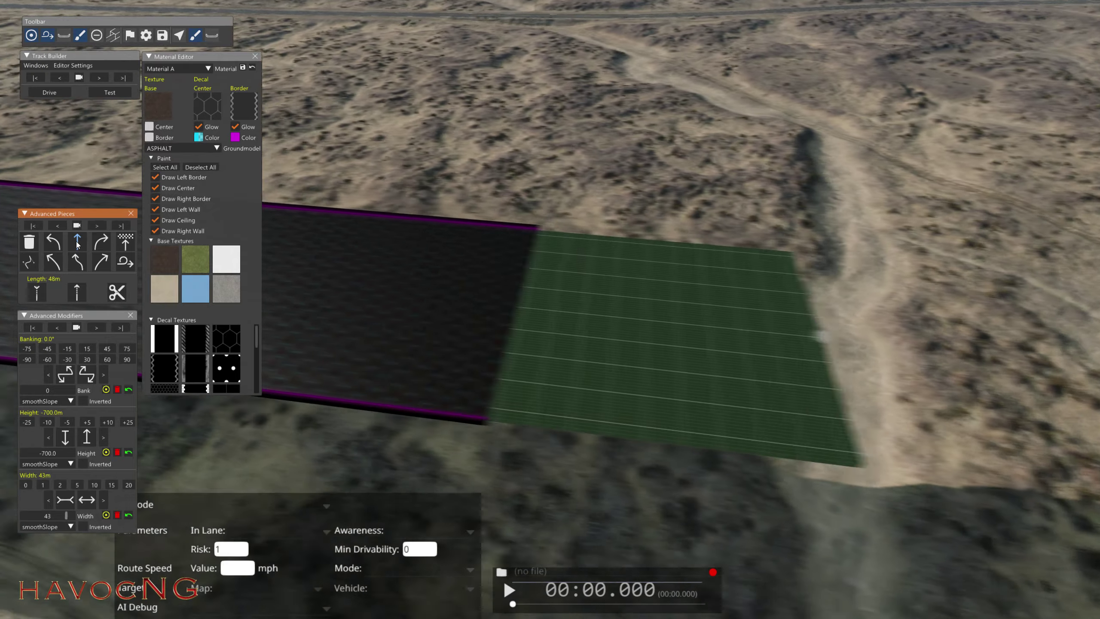
left_click_drag(361, 328, 303, 277)
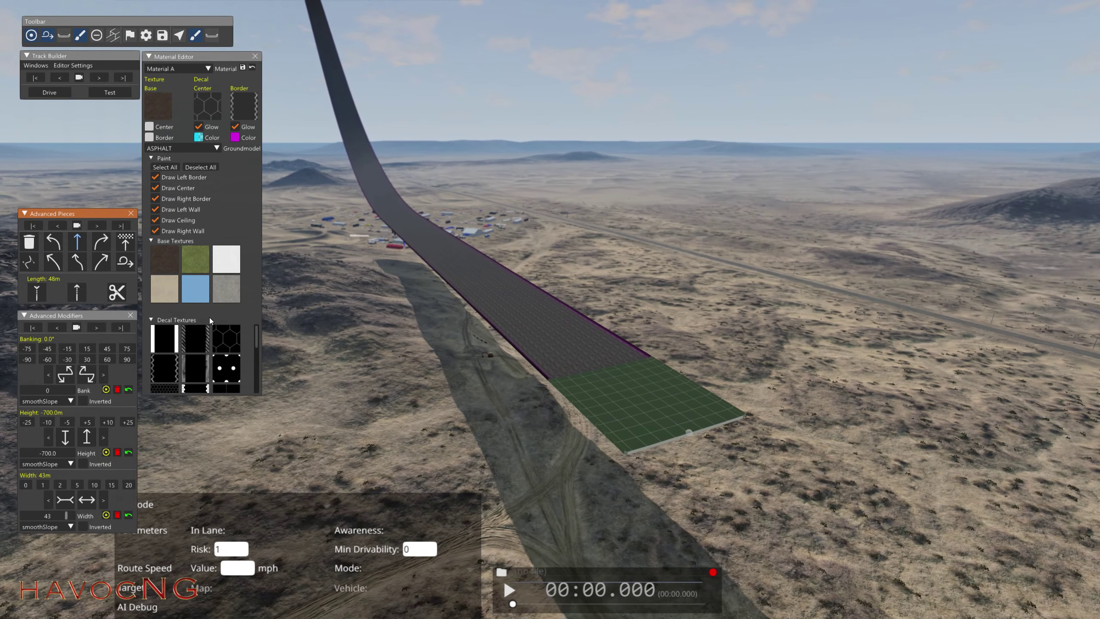
Step: Raise the last track piece to a height of -499 m to form an upward jump at the ramp's far end
left_click(87, 436)
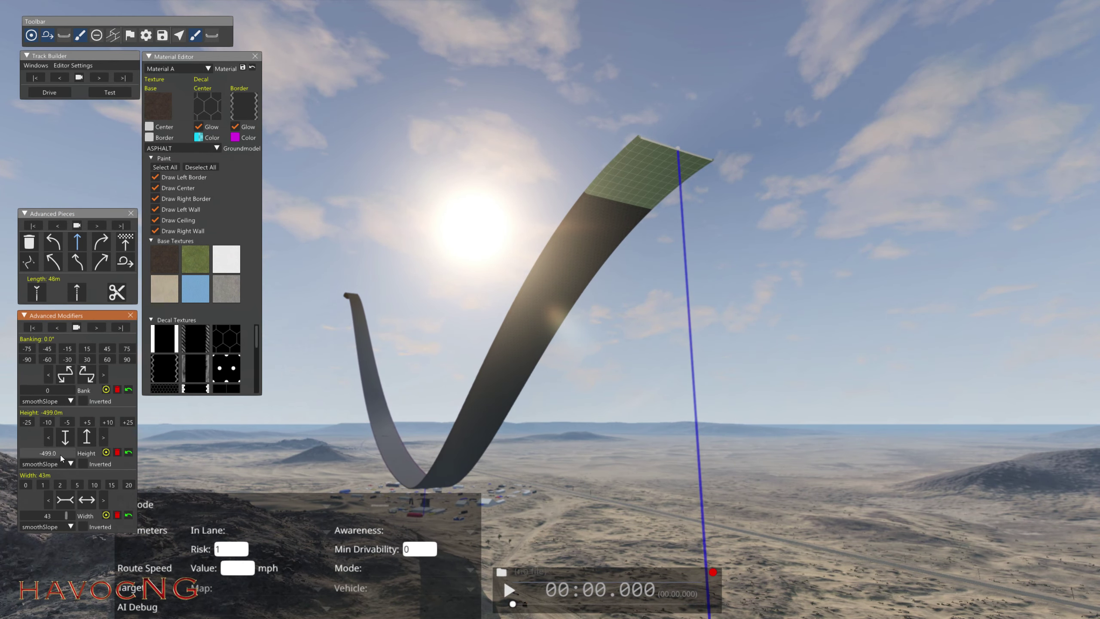
left_click_drag(517, 450, 440, 455)
key("w")
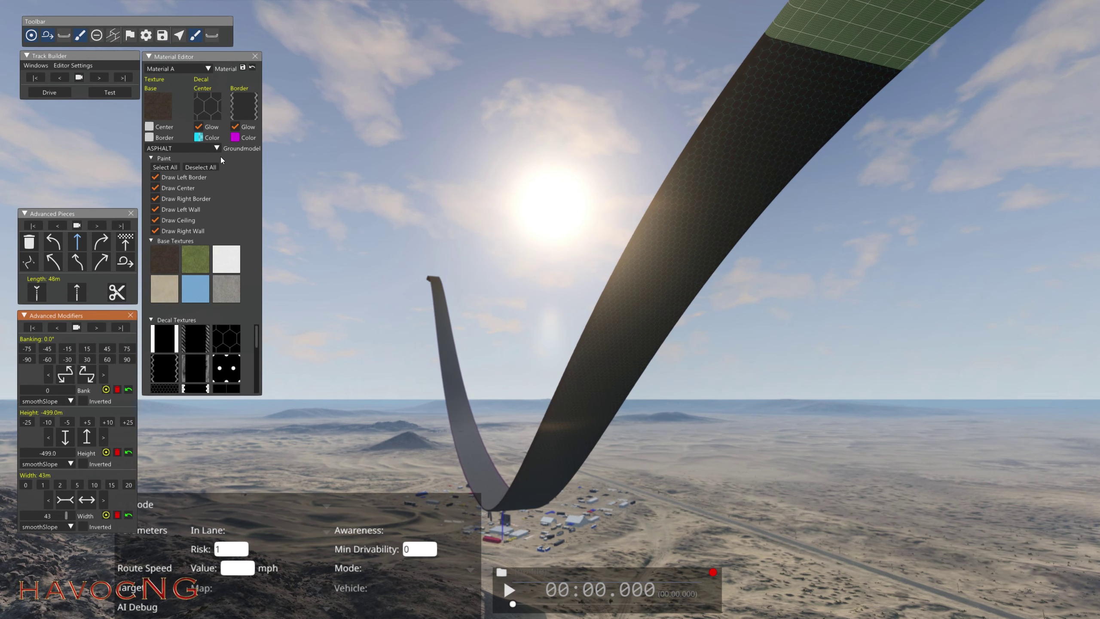
Step: Save the track on this map under the file name "johnson ramp" with Medium difficulty
left_click(165, 35)
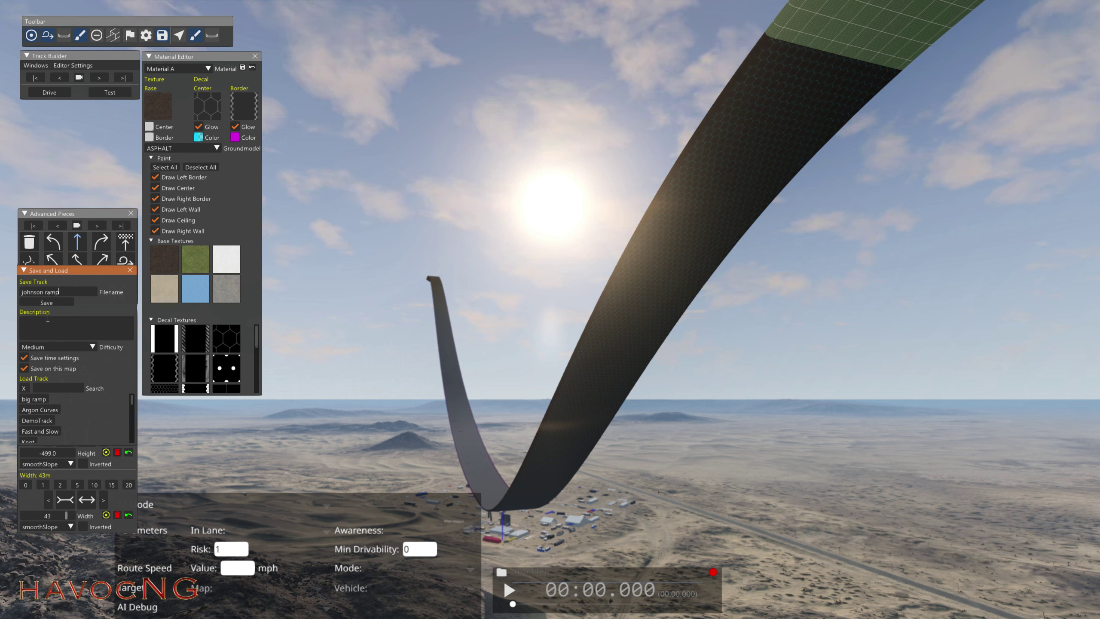
left_click(48, 302)
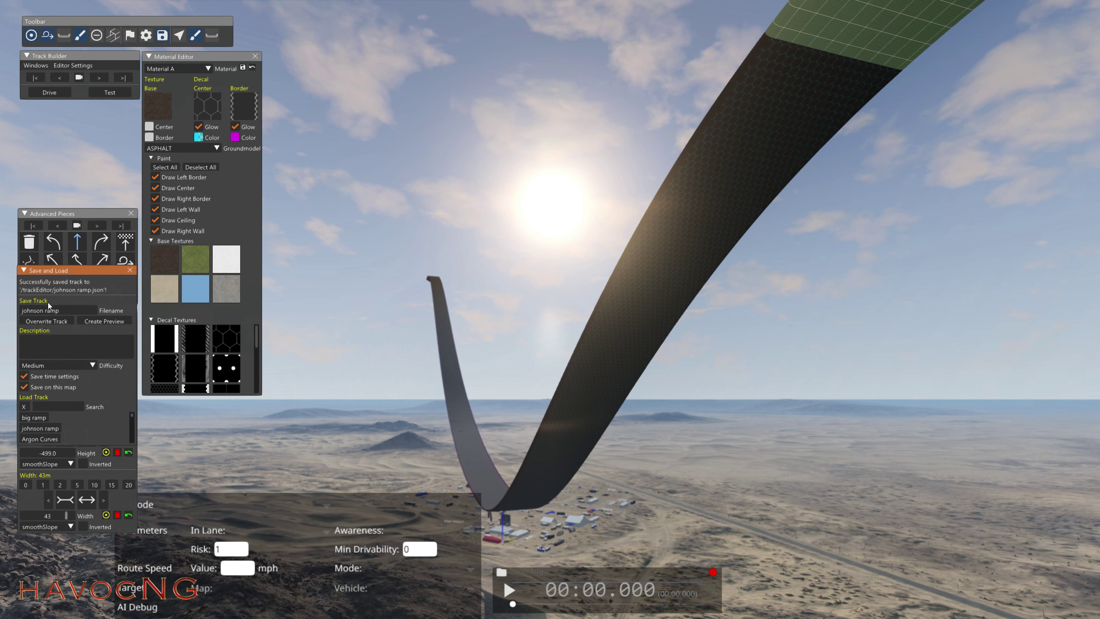
left_click(129, 270)
left_click_drag(377, 369, 350, 363)
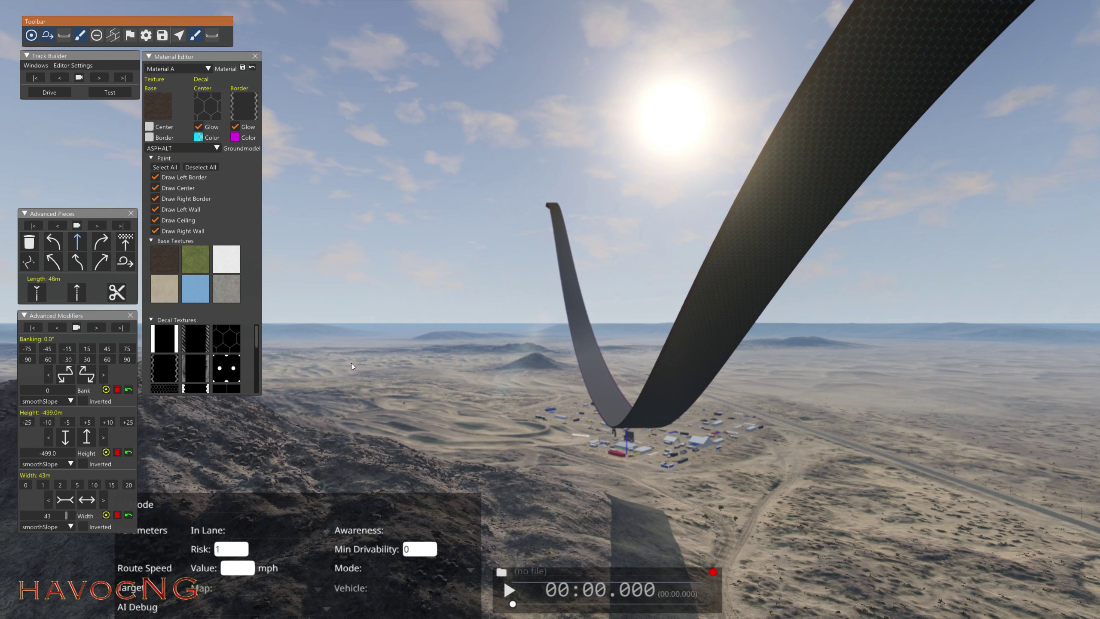
Step: Reopen the saved tracks list and examine the finished ramp from its curved lower section up to its start
left_click(161, 37)
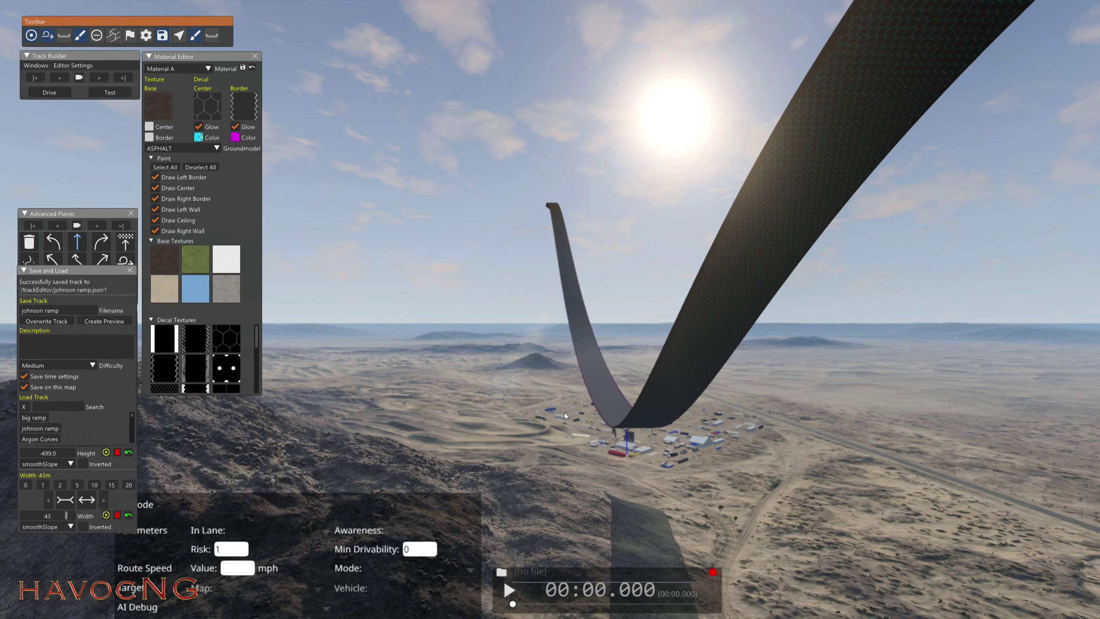
key("w")
left_click_drag(526, 394, 533, 429)
key("w")
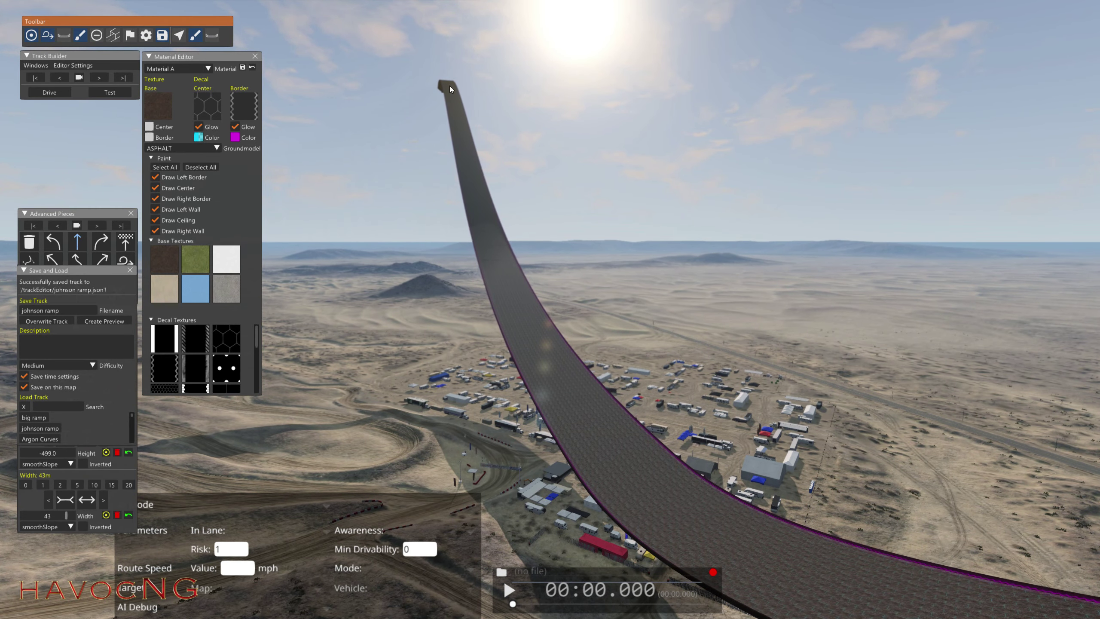
Step: Go to the game's main menu and choose the Track Builder mode
key("Escape")
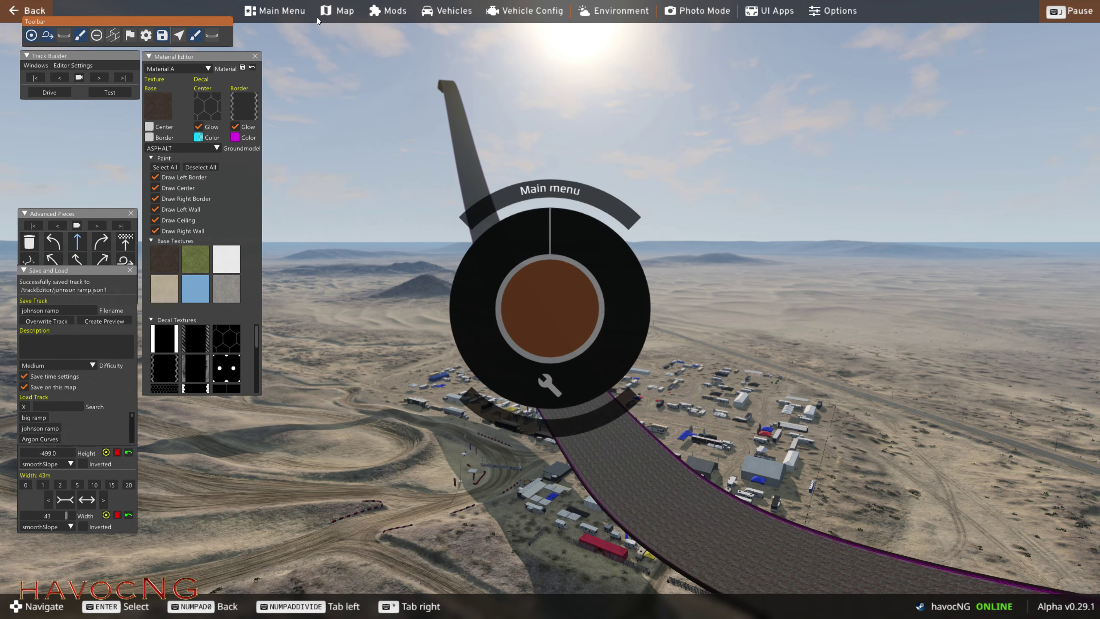
left_click(276, 14)
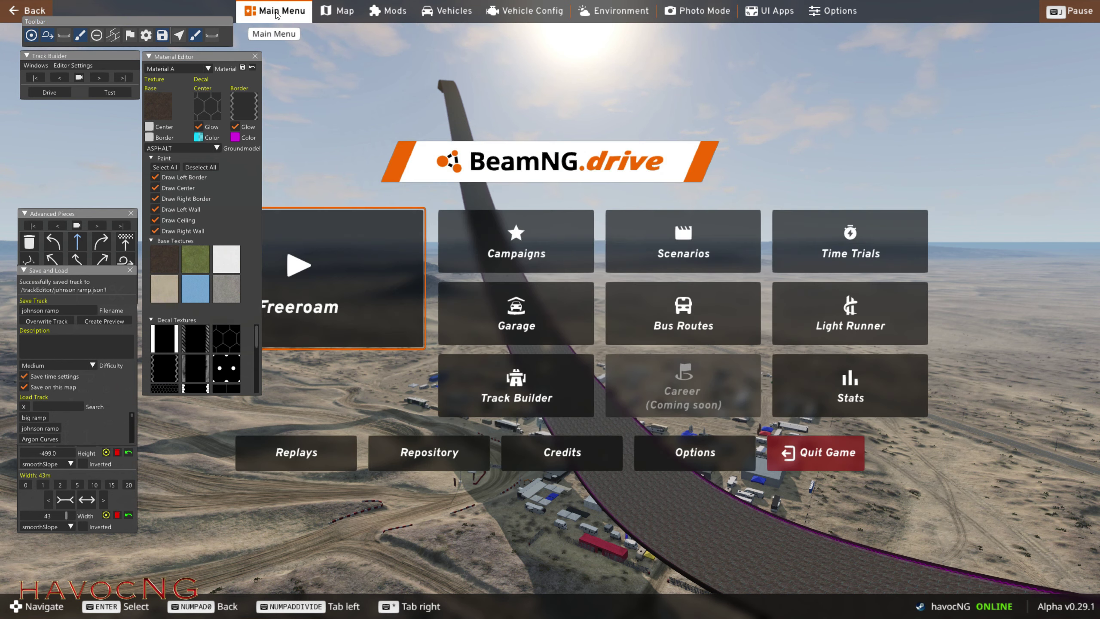
left_click(510, 398)
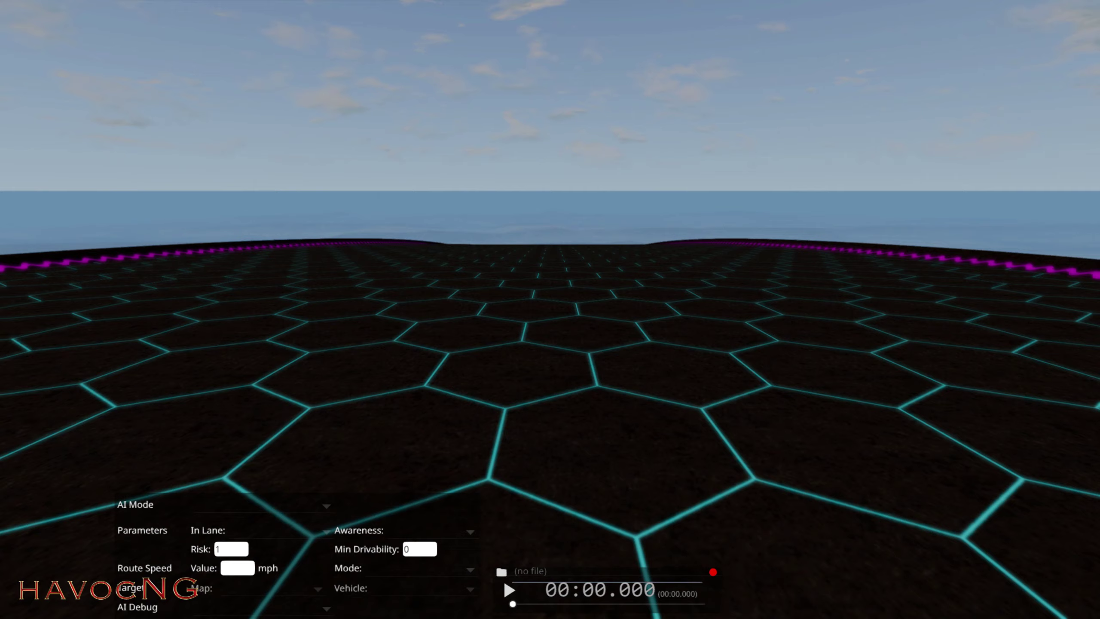
Step: Spawn a new Civetta Bolide in the Gambler 500 - Iron Owl (A) configuration on the track
key("Escape")
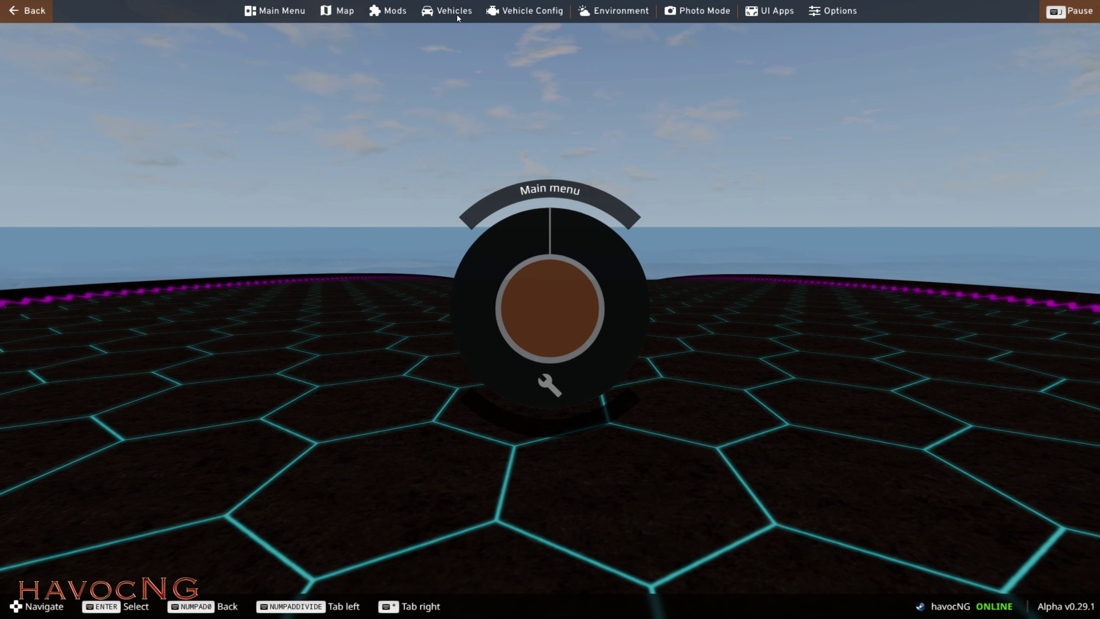
left_click(449, 35)
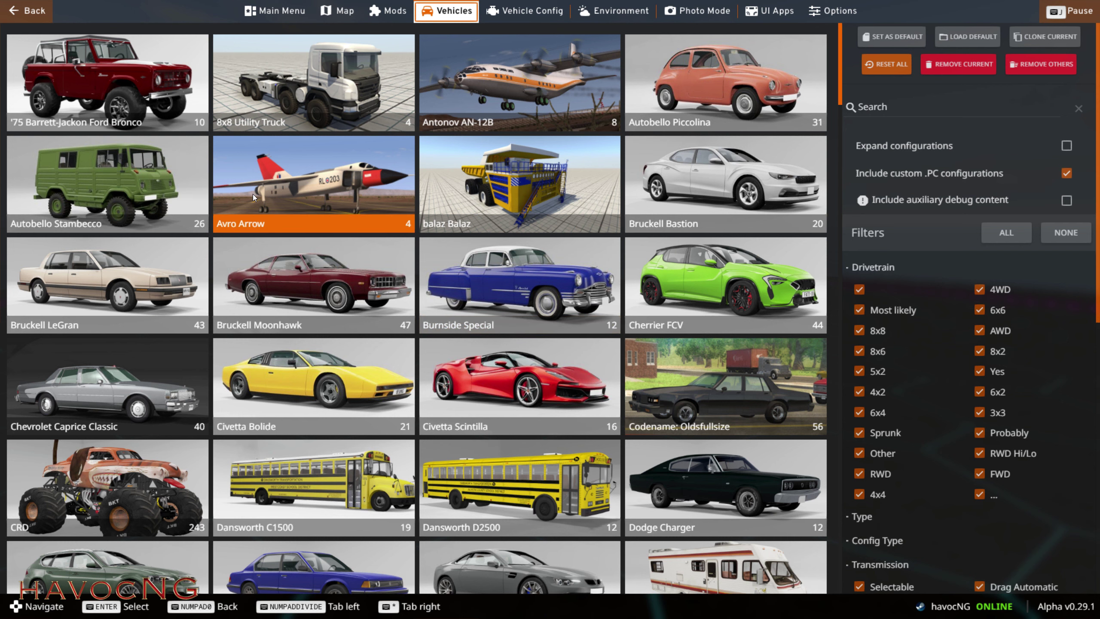
scroll(264, 225, "down", 5)
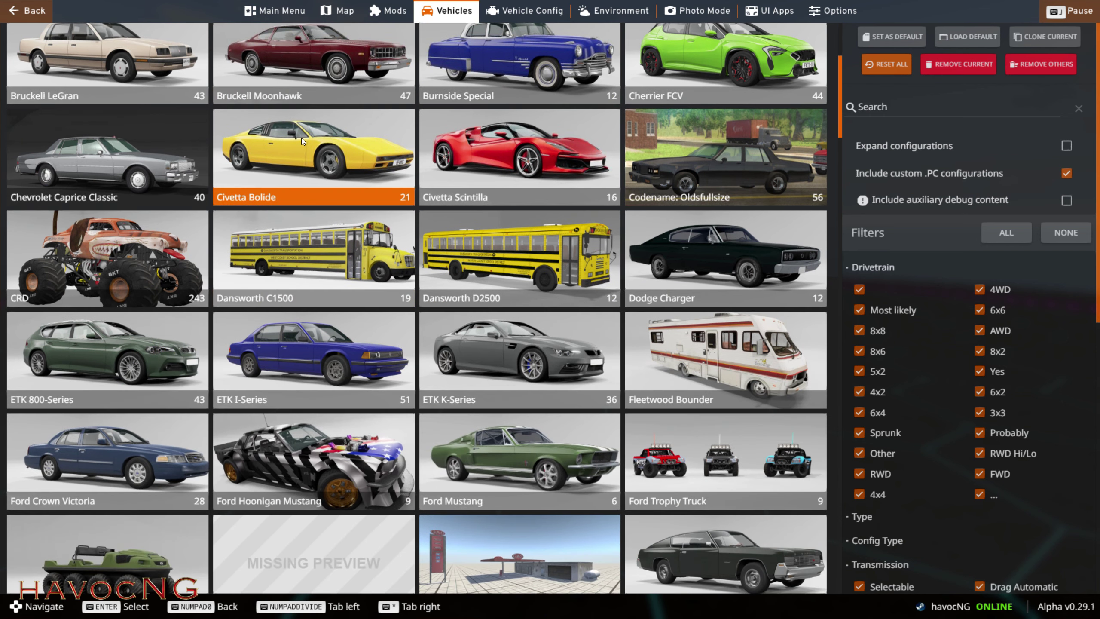
left_click(314, 162)
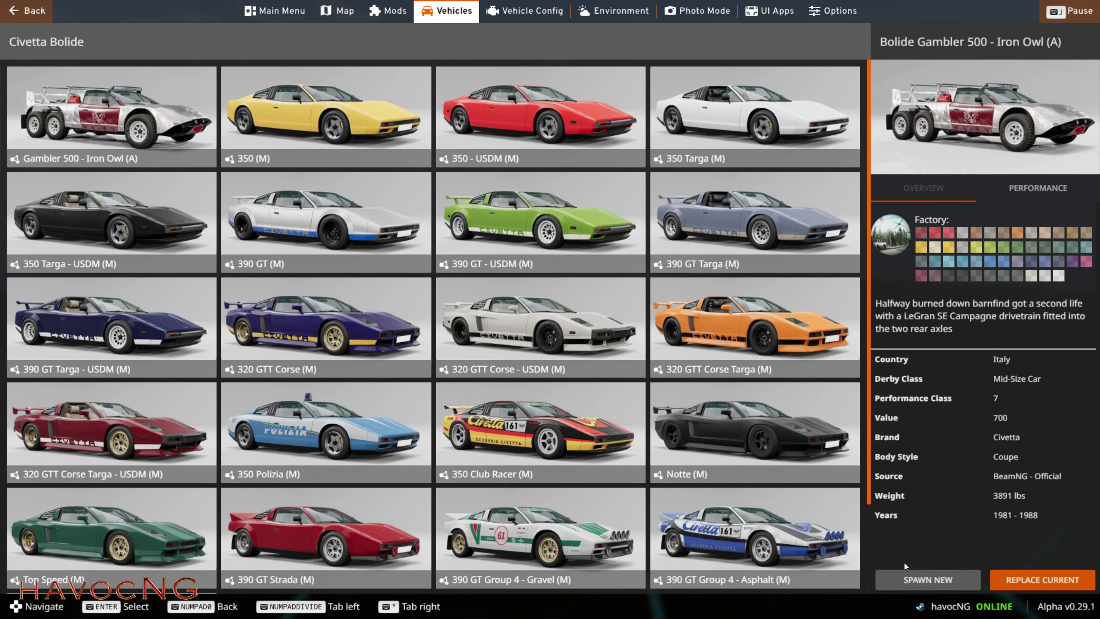
left_click(934, 581)
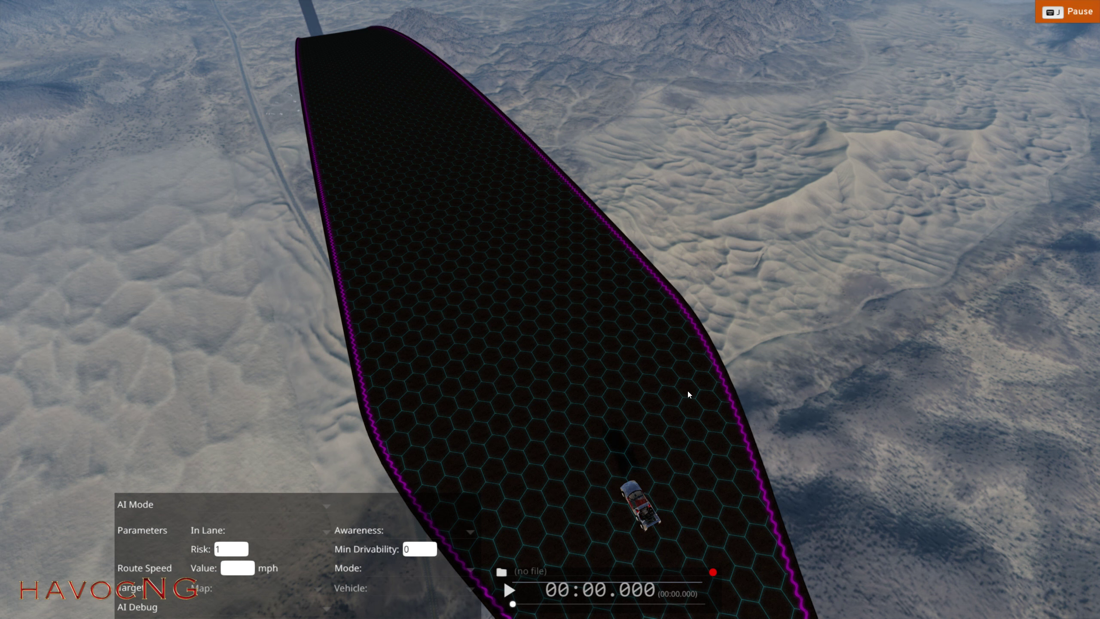
Step: Switch the World Editor on and off again, return to the vehicle view and drive the Bolide forward along the track
key("F11")
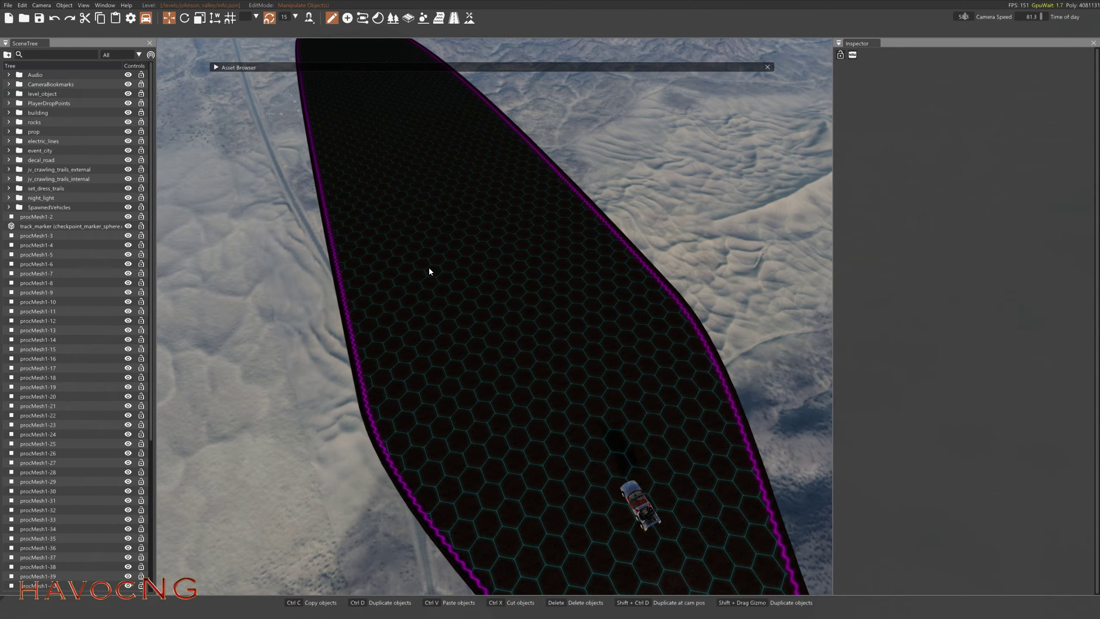
key("F11")
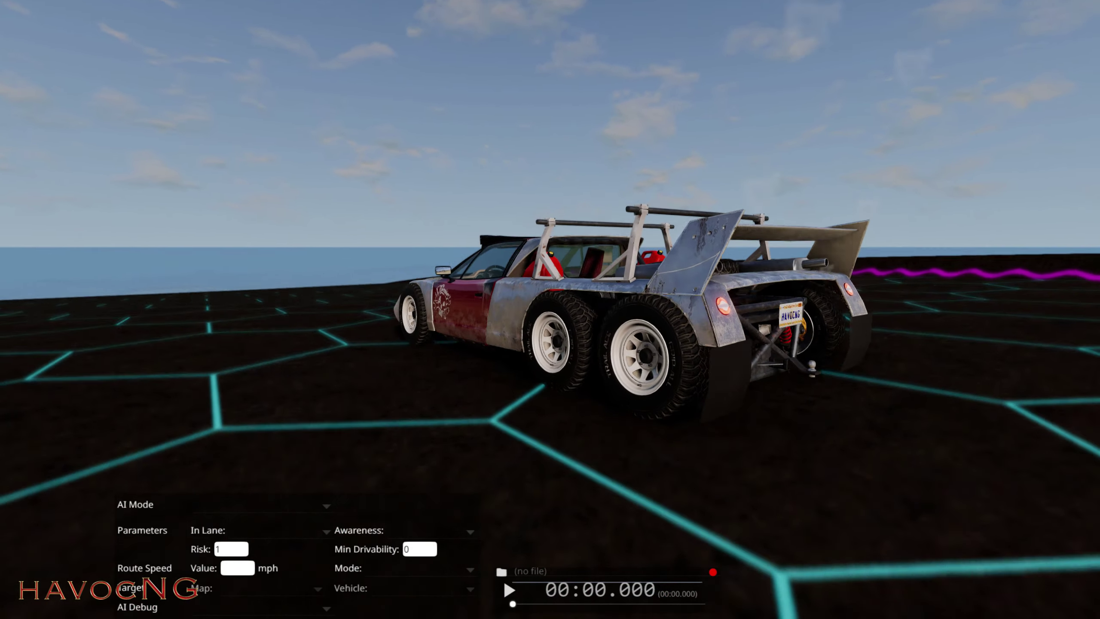
key("ctrl")
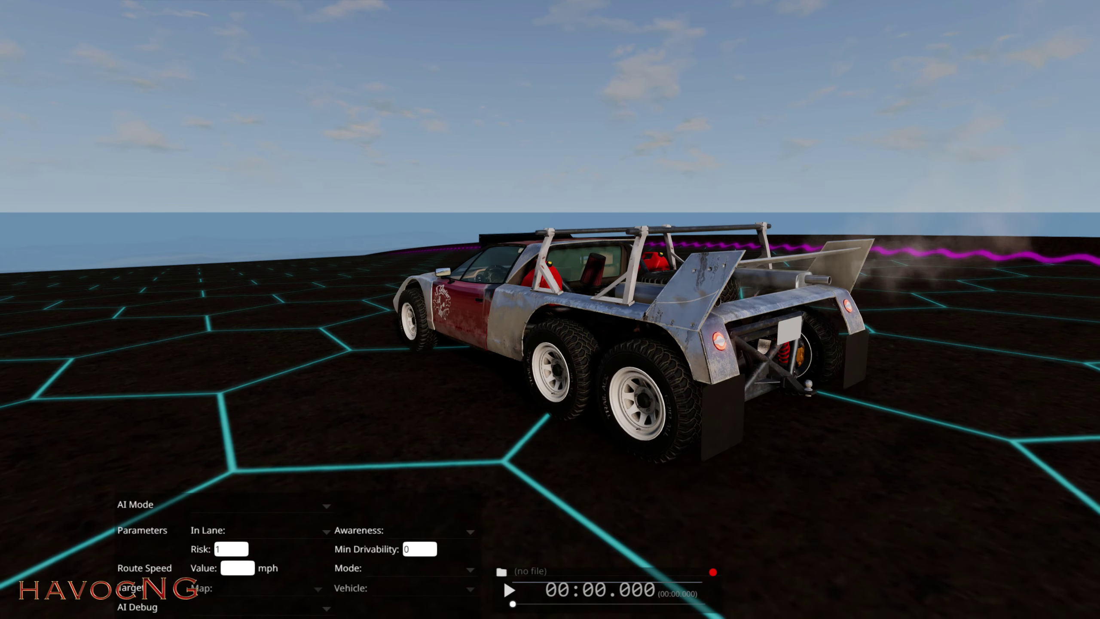
scroll(425, 279, "down", 8)
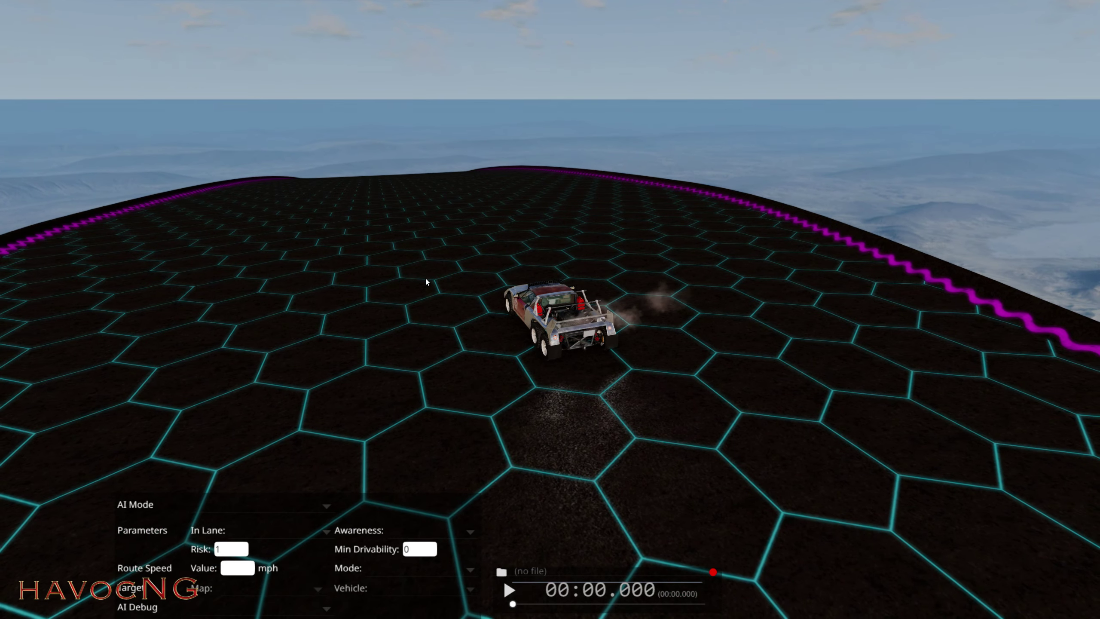
key("Up")
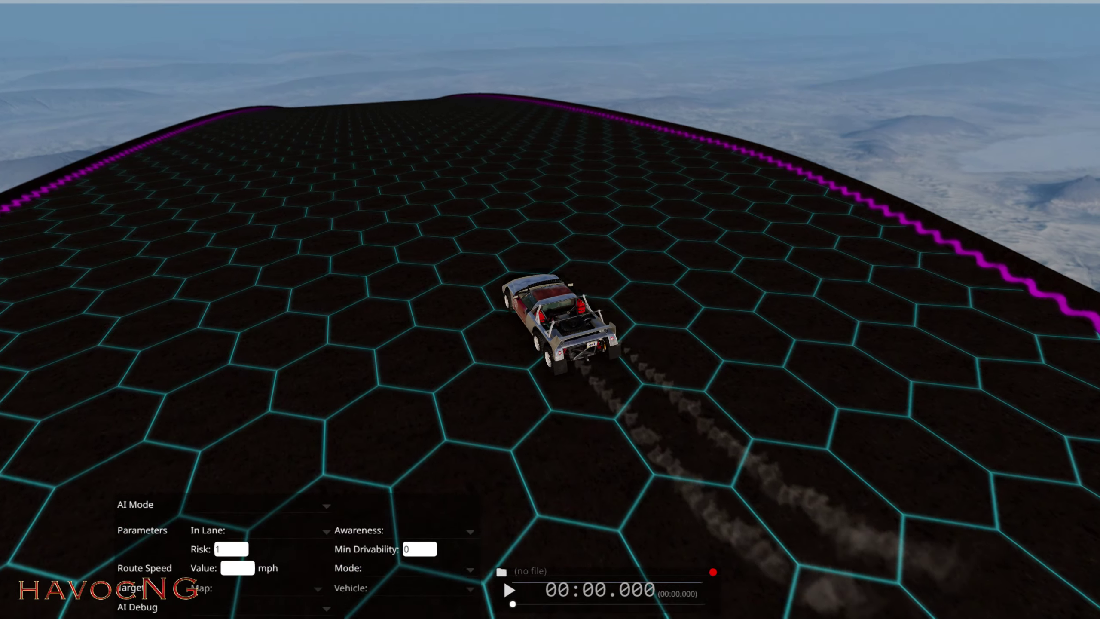